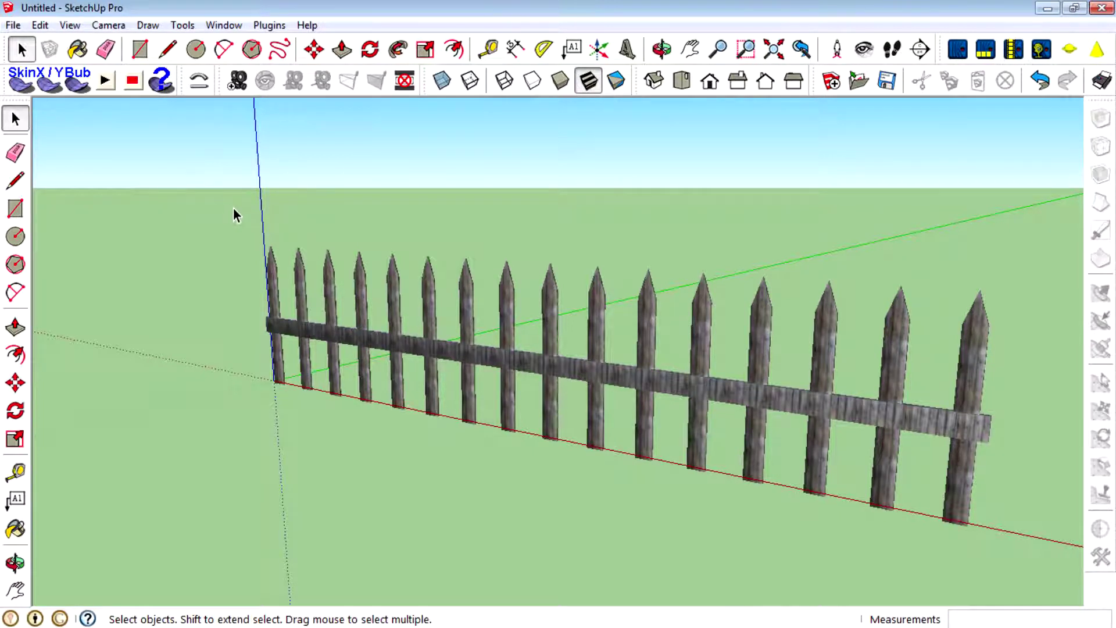
Delete all the existing fence pickets and their horizontal rail from the model.
middle_drag(462, 365, 462, 365)
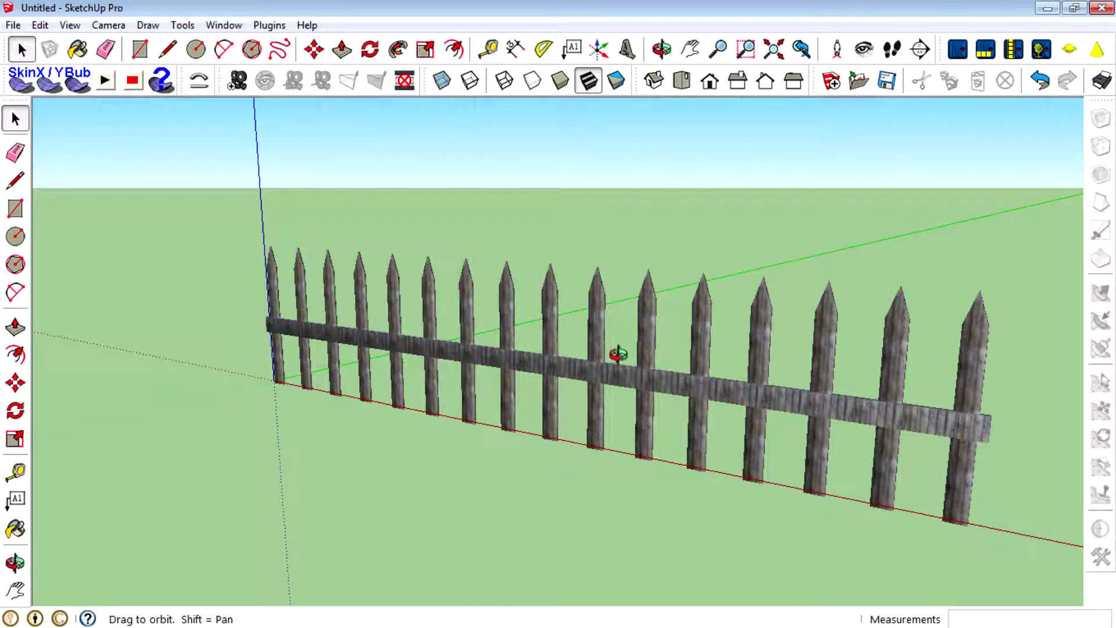
middle_drag(622, 356, 541, 374)
scroll(597, 387, up, 3)
scroll(538, 357, down, 6)
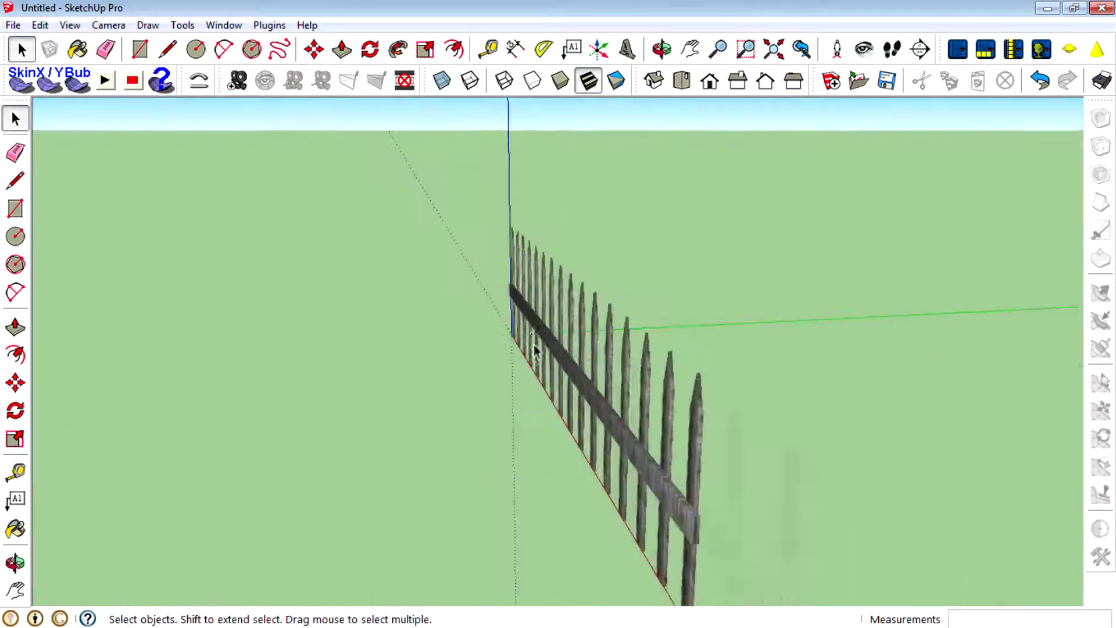
middle_drag(471, 386, 756, 383)
drag(369, 296, 852, 478)
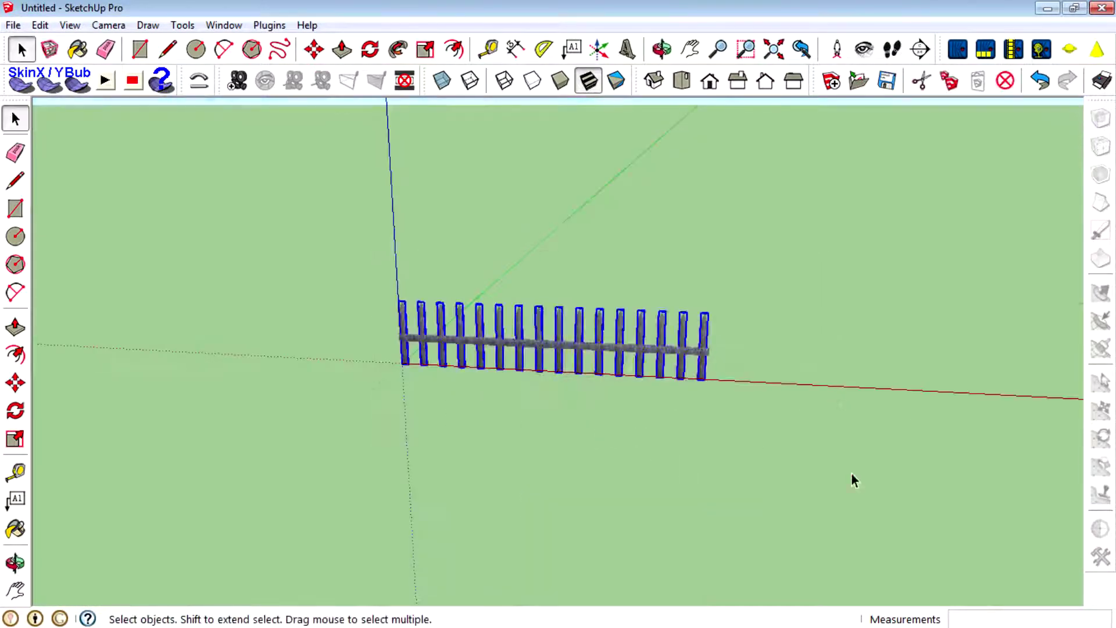
key(Delete)
In top view, draw a narrow rectangle from the origin, about 2' 3 11/16" wide and 17' 6 7/8" long.
scroll(401, 338, up, 3)
scroll(399, 333, up, 1)
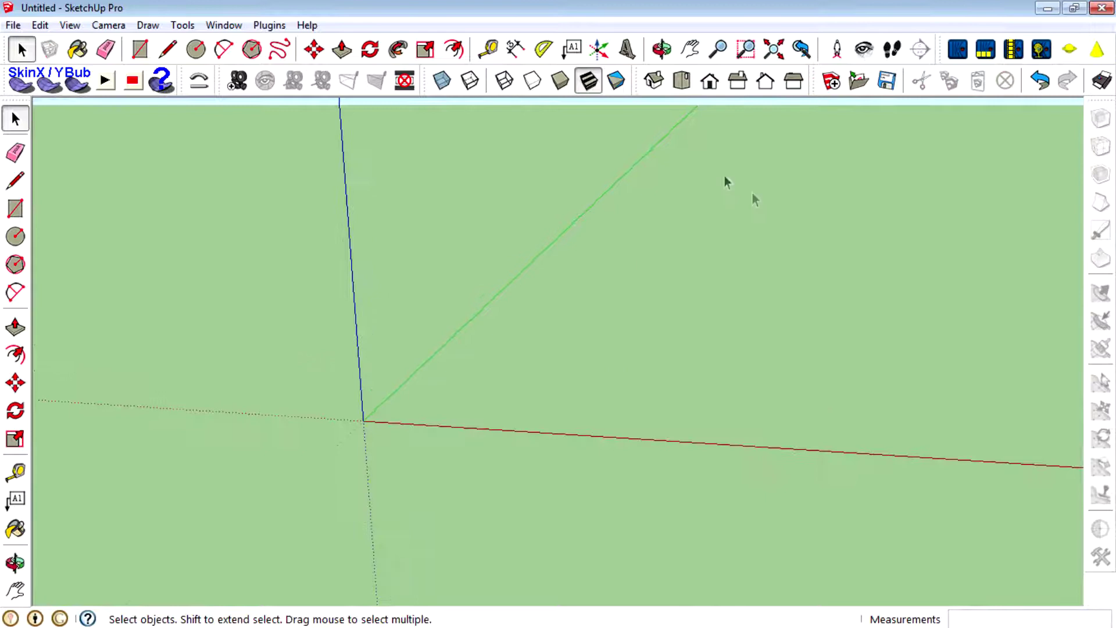
click(682, 82)
click(15, 208)
click(554, 351)
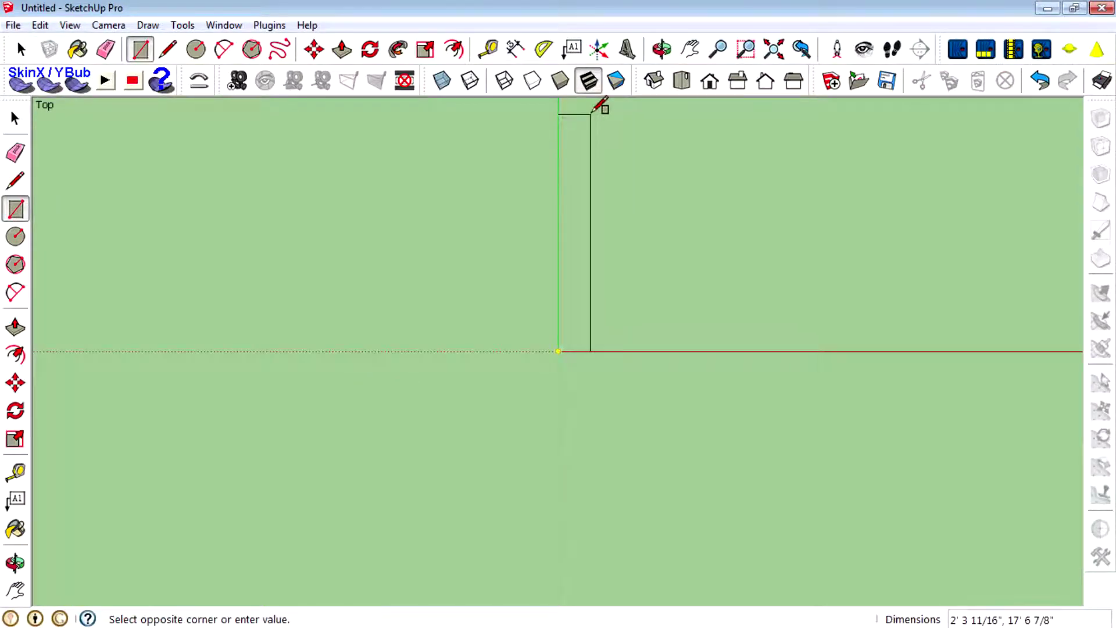
click(591, 114)
Draw two sloping lines from the rectangle's far corners to a shared apex to form a pointed picket tip.
scroll(463, 538, down, 2)
scroll(513, 229, up, 6)
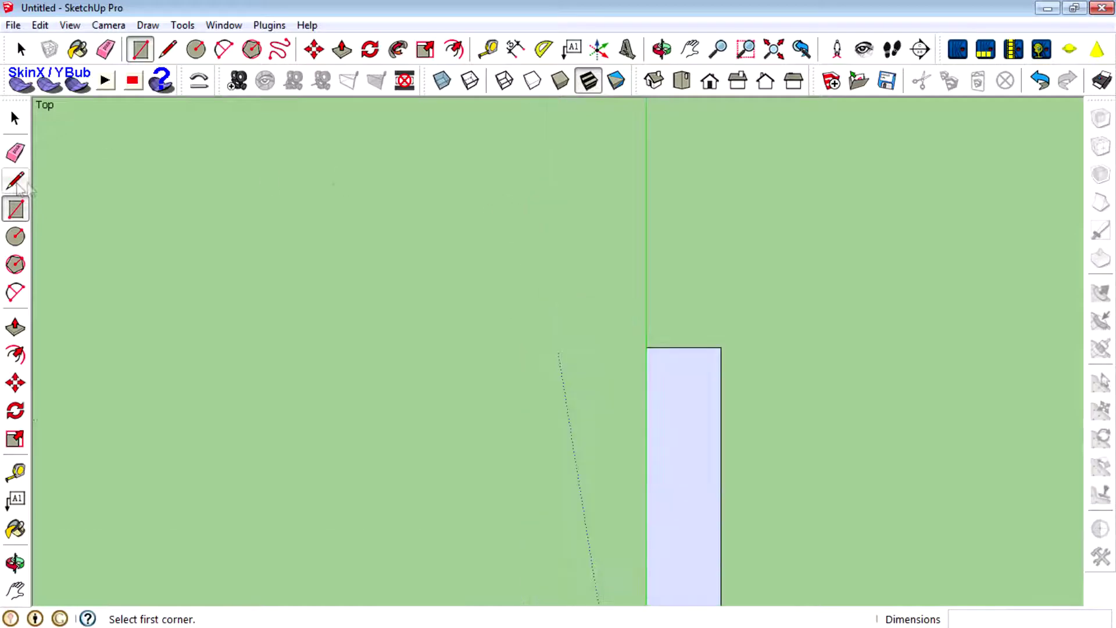
click(16, 181)
click(646, 347)
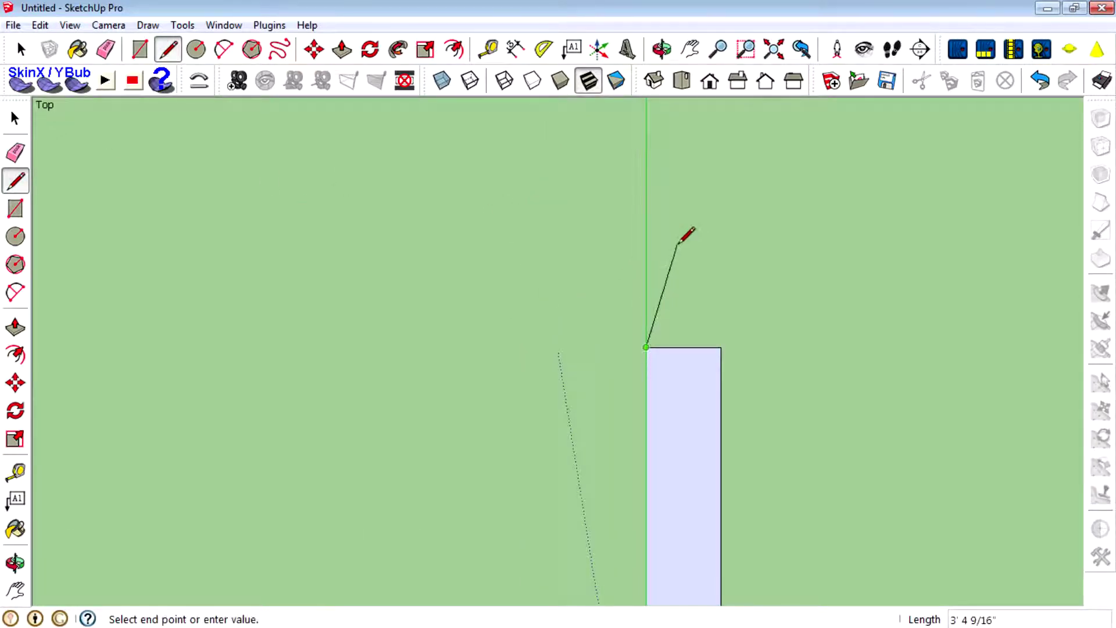
click(676, 244)
click(720, 348)
Move the tip's apex slightly along the red axis to centre it over the picket.
scroll(685, 244, up, 4)
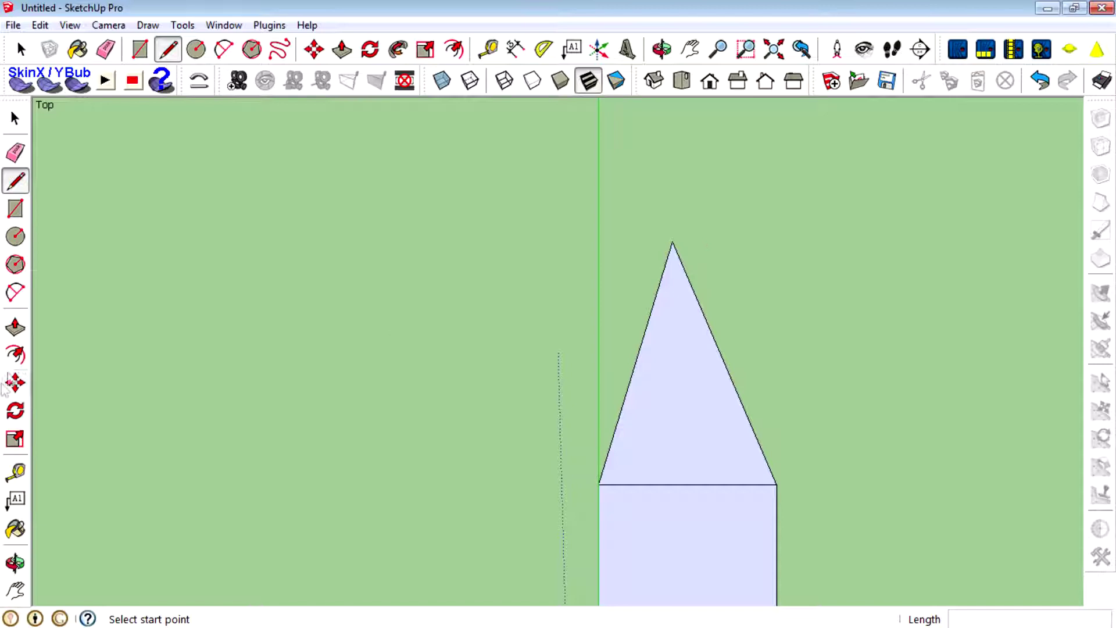
click(15, 382)
click(672, 243)
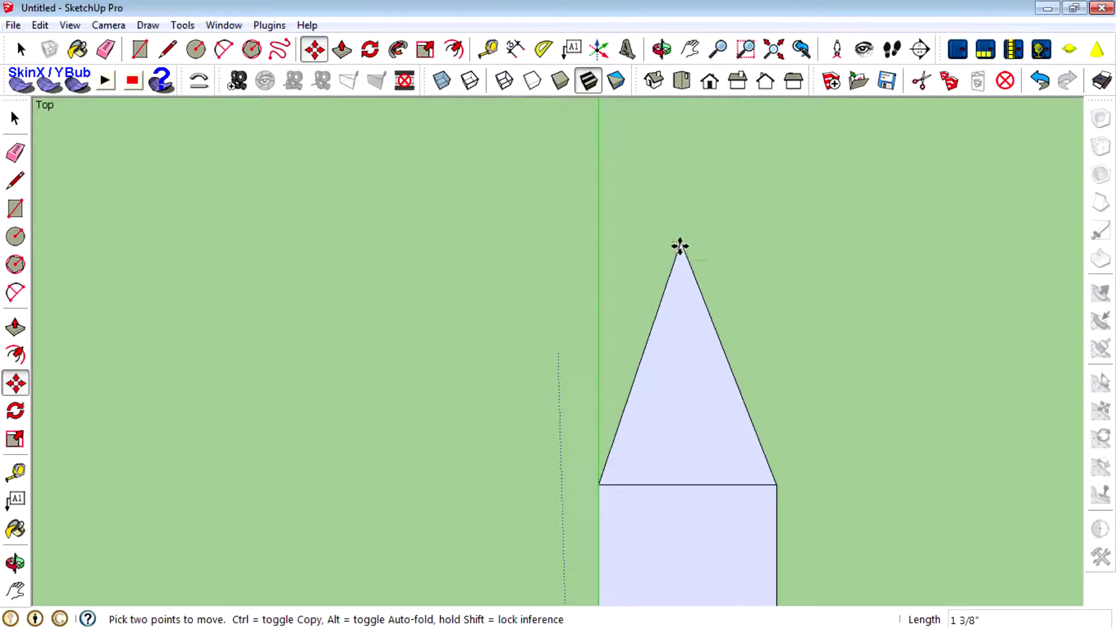
click(680, 244)
Delete the edge dividing the triangular tip from the rectangular body to make a single picket face.
scroll(623, 200, down, 5)
scroll(639, 233, down, 5)
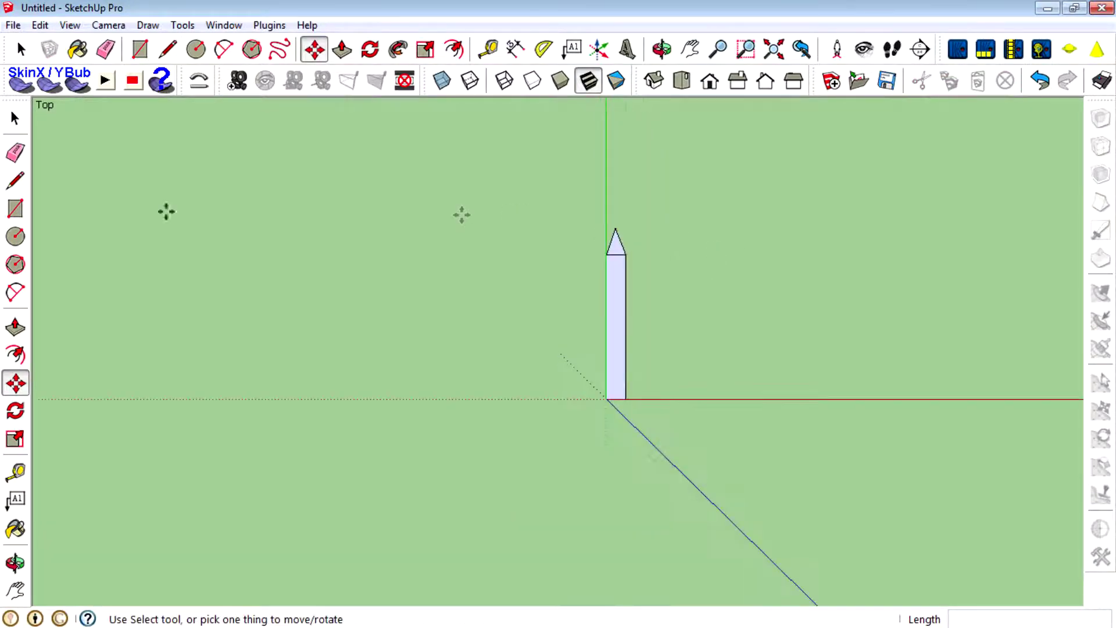
key(space)
scroll(616, 273, up, 2)
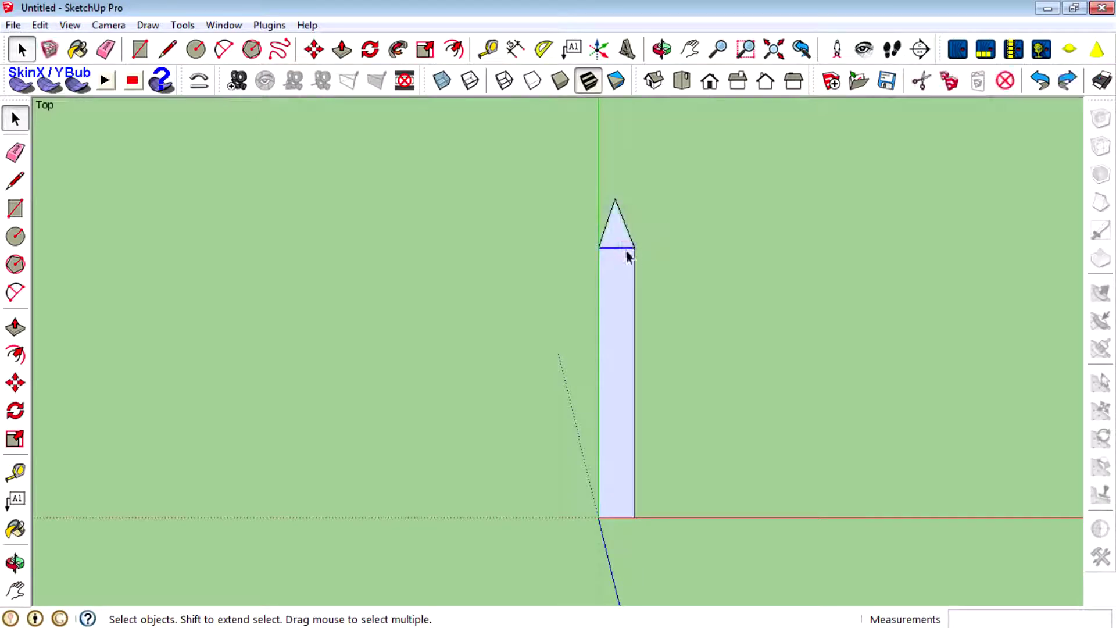
Extrude the picket profile upward by 4" with Push/Pull.
middle_drag(625, 250, 36, 218)
click(15, 327)
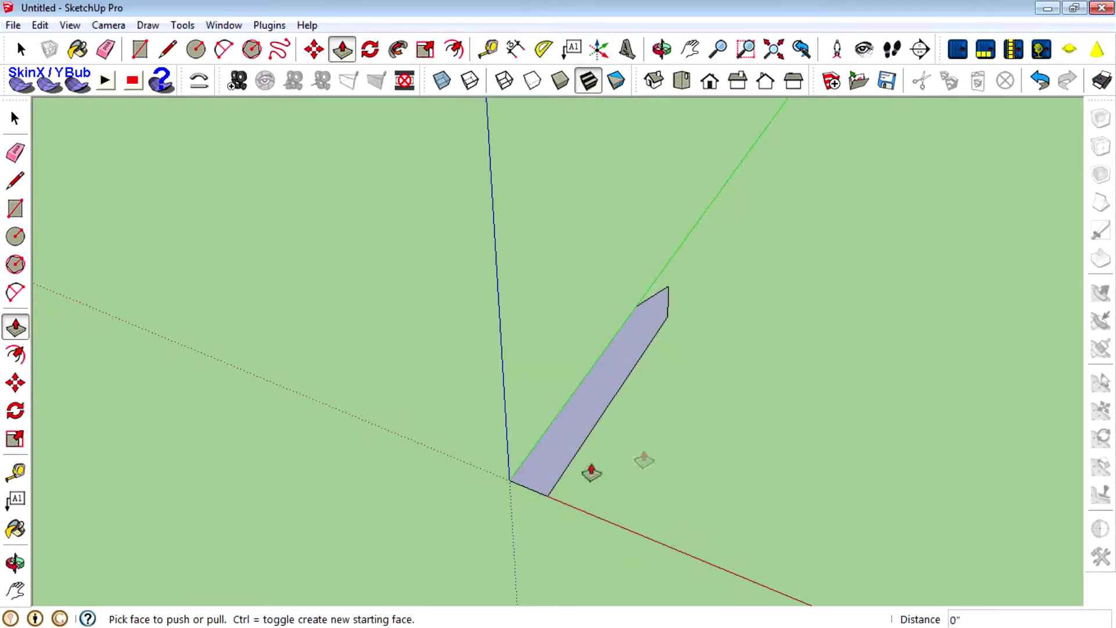
scroll(582, 471, up, 3)
click(562, 483)
click(560, 472)
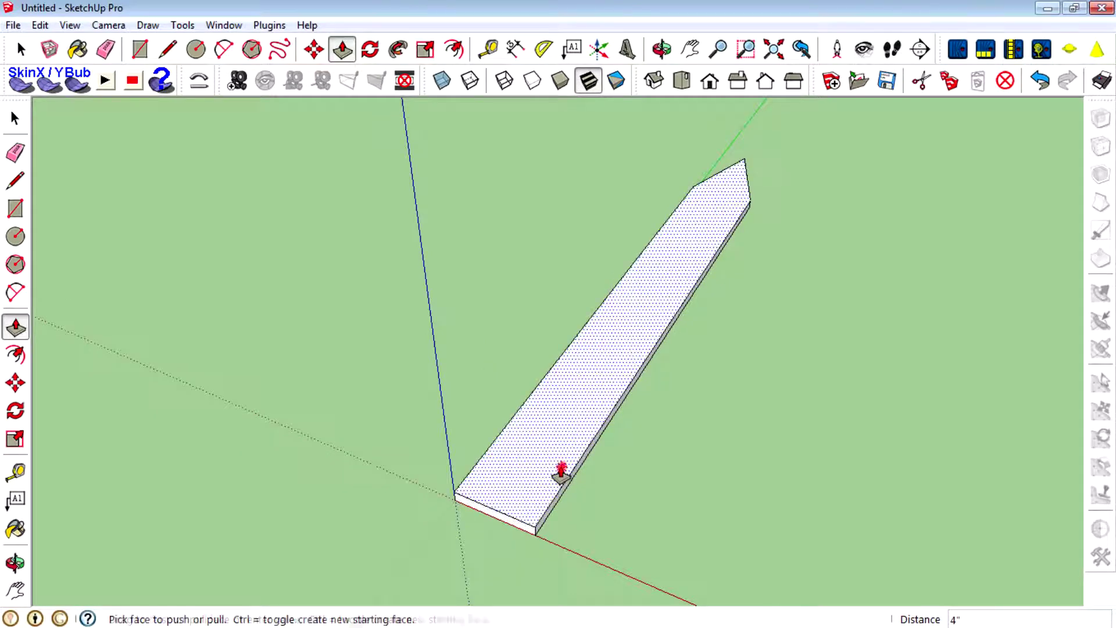
Thicken the picket by pulling its upper face a further 1 5/8".
middle_drag(561, 469, 516, 282)
scroll(513, 369, up, 2)
click(488, 368)
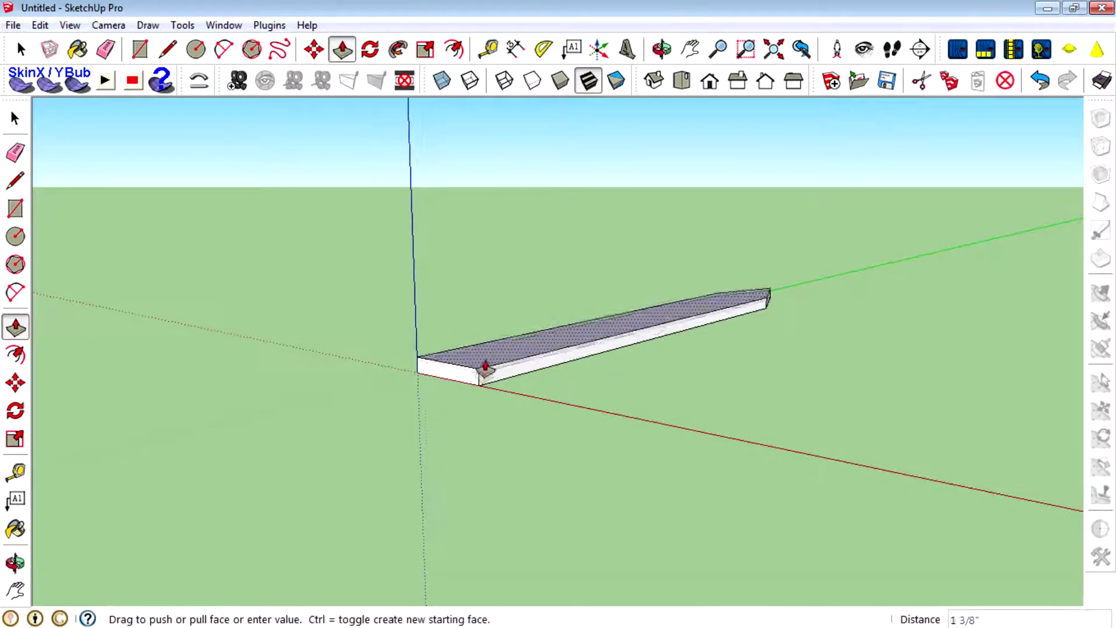
click(487, 365)
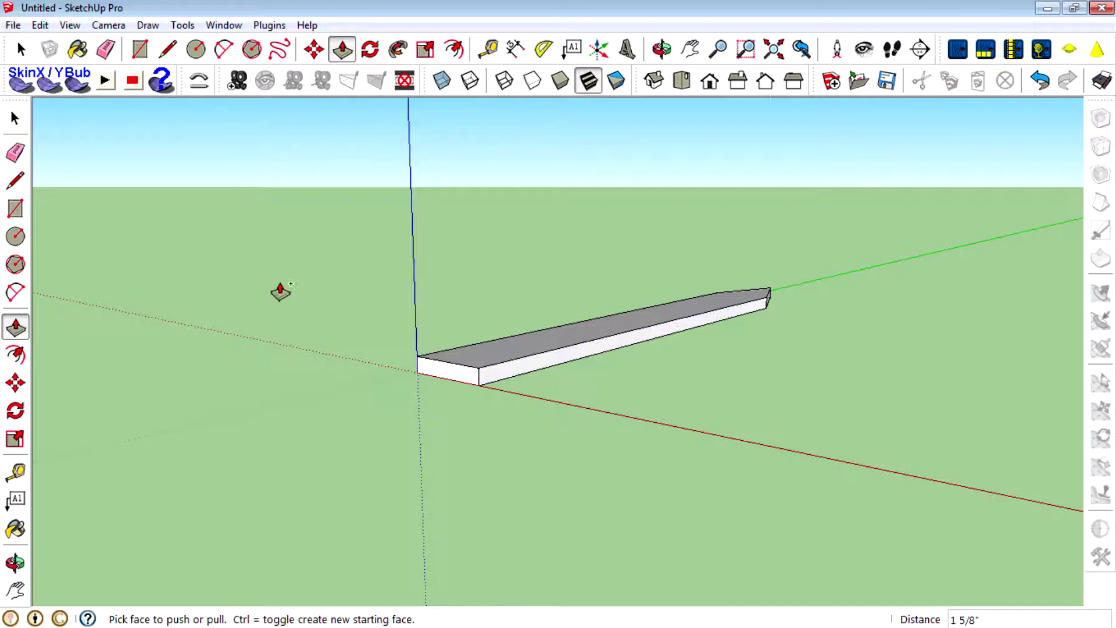
Turn the whole picket into a component, keeping the default settings.
click(17, 117)
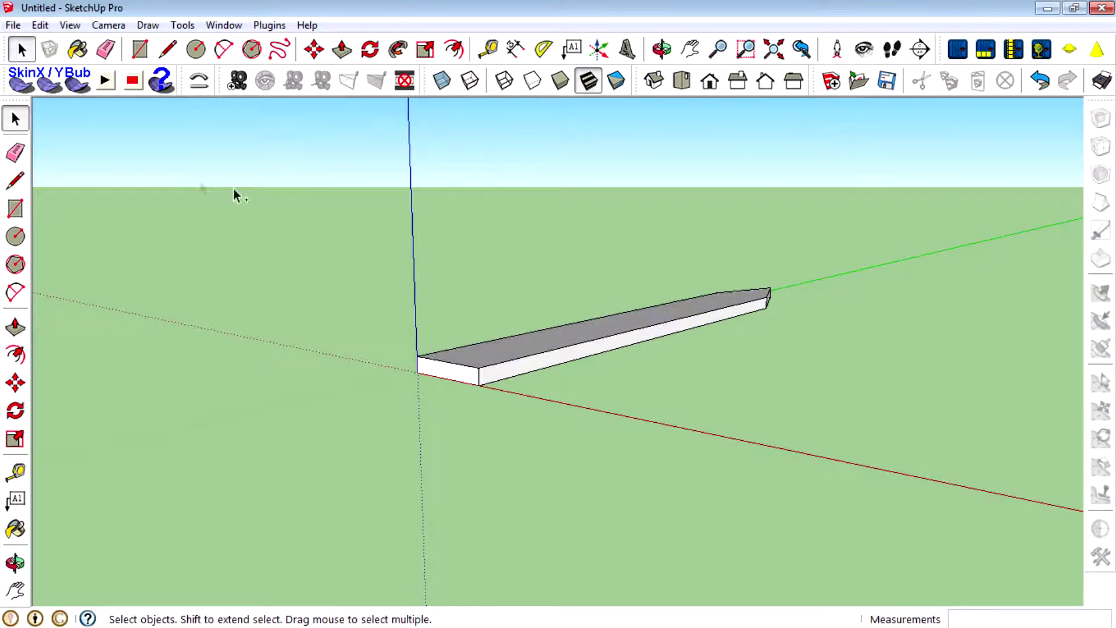
key(ctrl+a)
key(g)
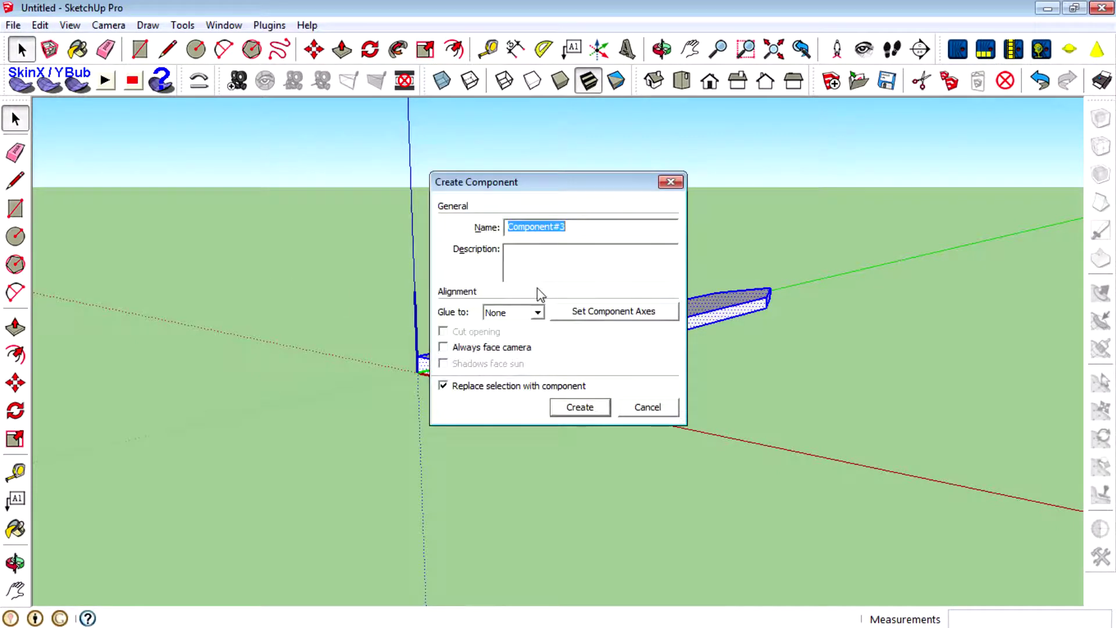
click(582, 408)
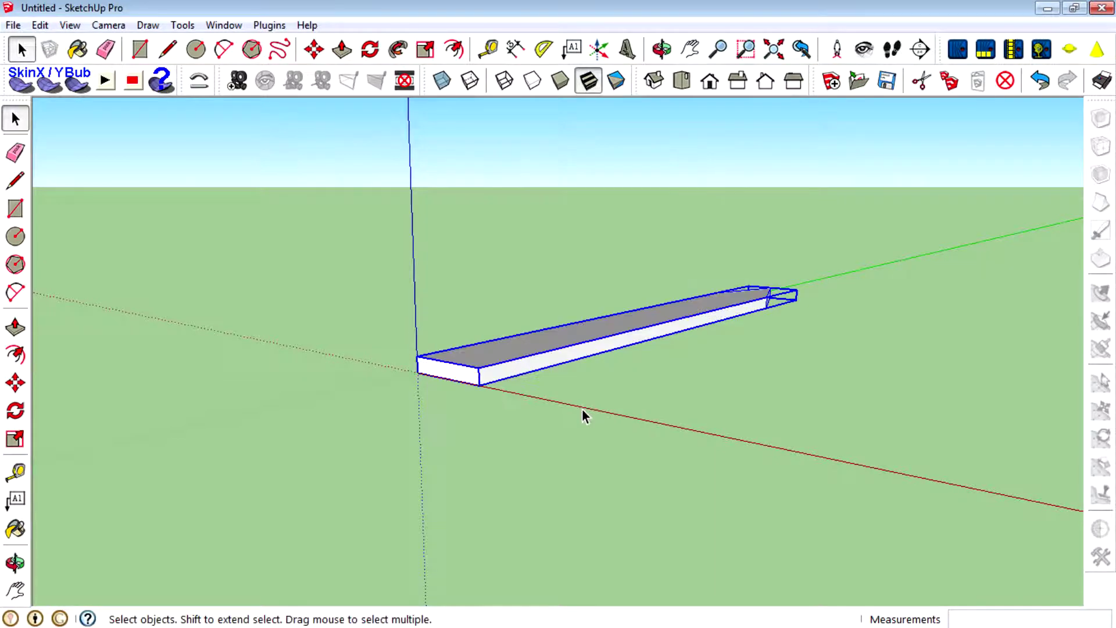
In right view, rotate the picket component 90 degrees so that it stands upright.
middle_drag(473, 335, 768, 423)
click(737, 81)
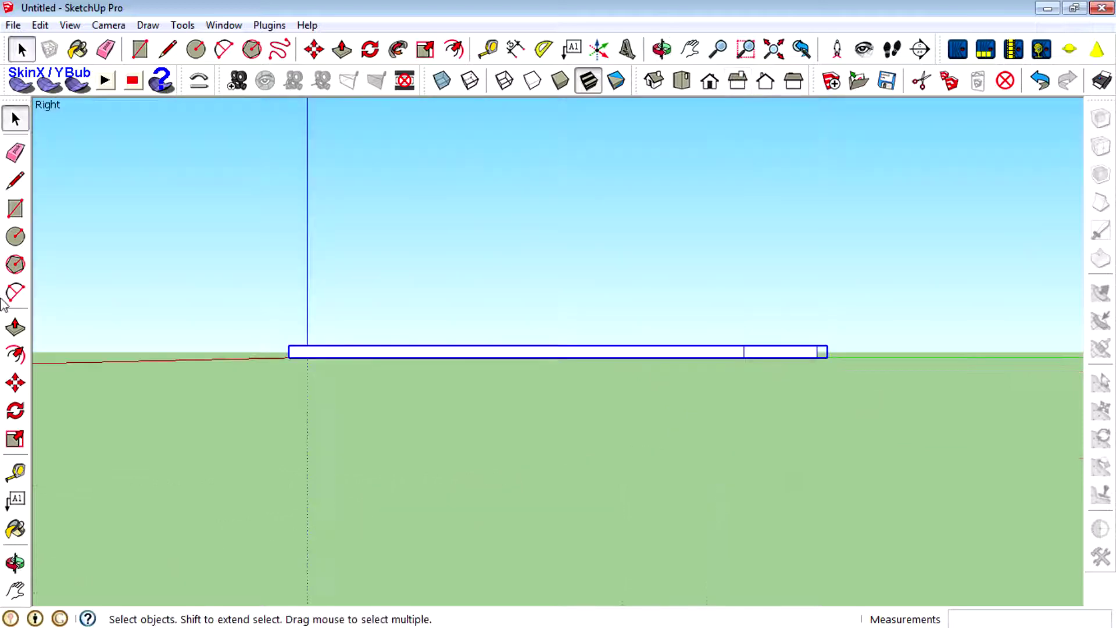
scroll(39, 436, down, 1)
click(15, 410)
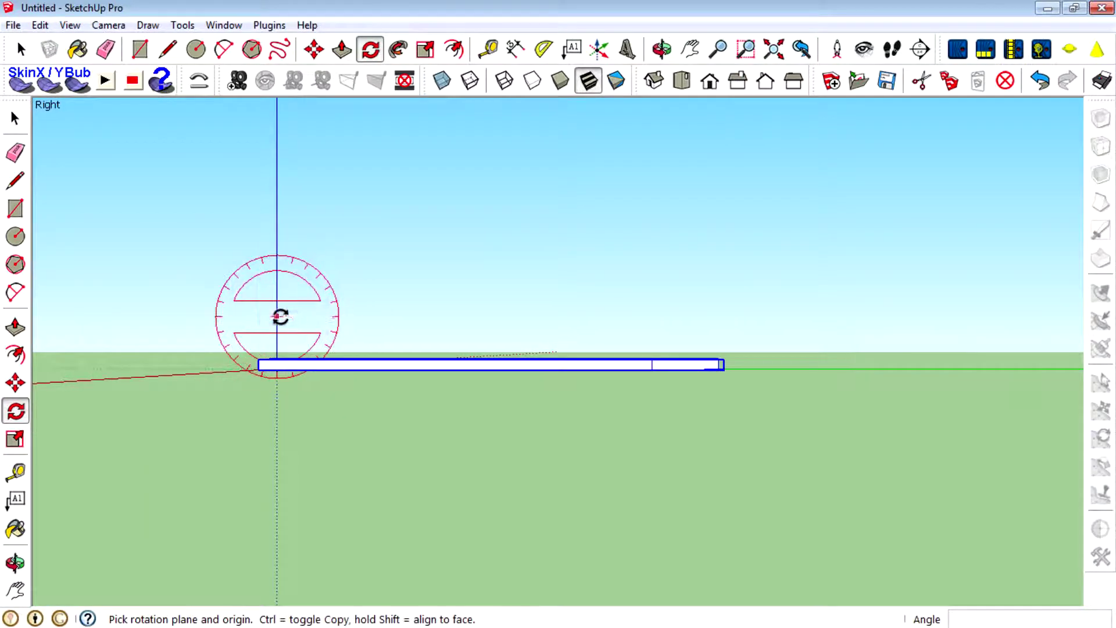
click(277, 316)
click(419, 316)
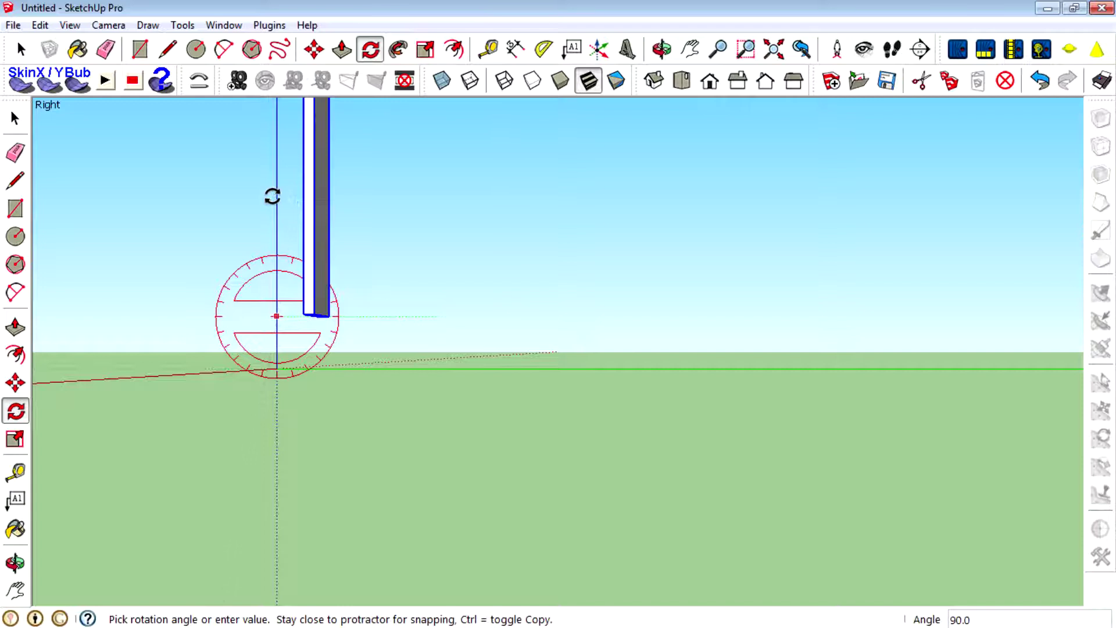
click(272, 195)
Move the upright picket back to the blue axis and down so its base sits at the origin.
middle_drag(341, 448, 88, 374)
key(m)
click(705, 380)
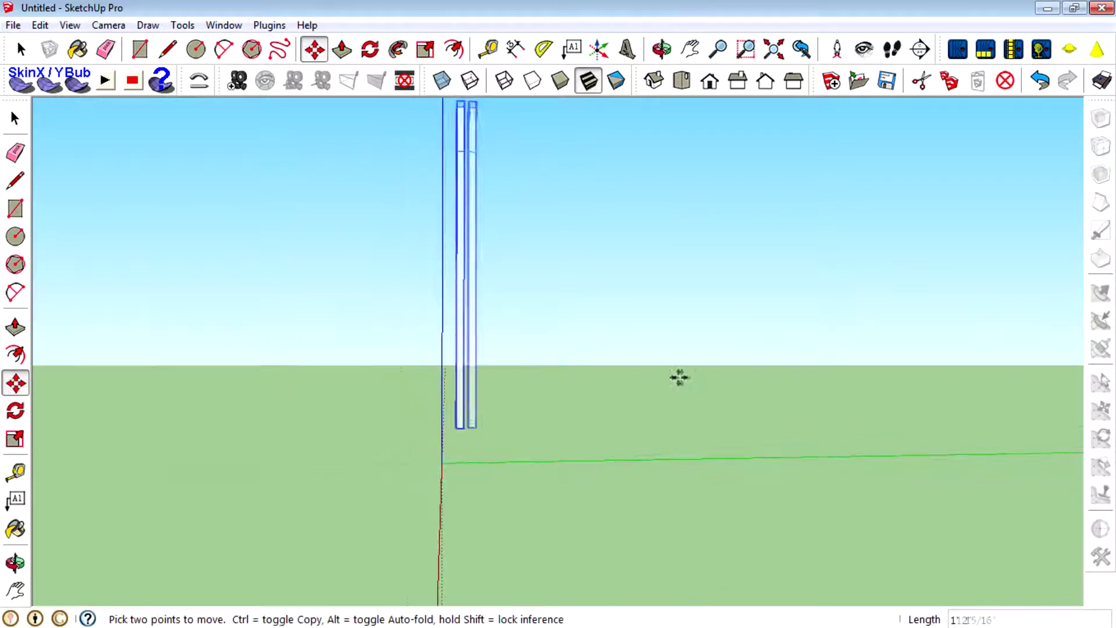
click(663, 378)
click(633, 344)
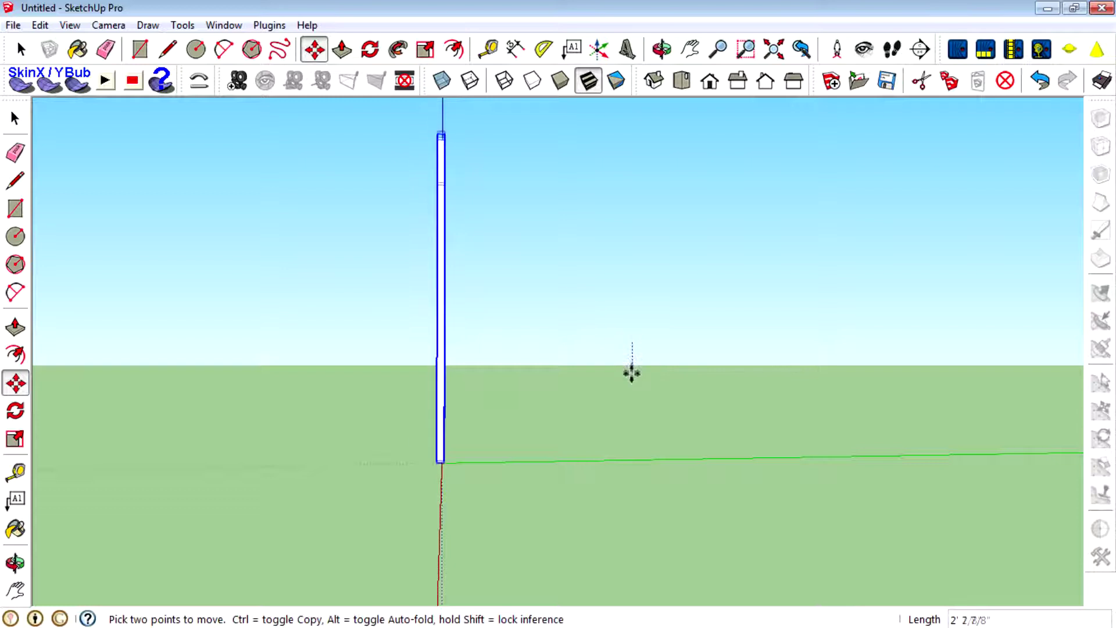
click(632, 381)
middle_drag(483, 383, 825, 410)
scroll(678, 486, down, 3)
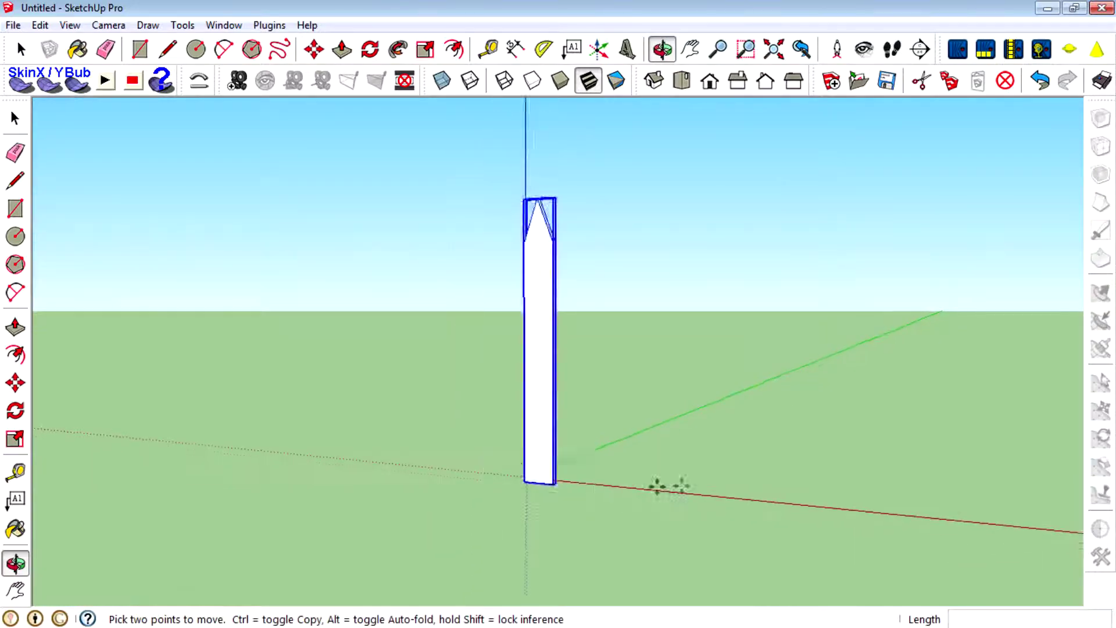
middle_drag(646, 489, 675, 446)
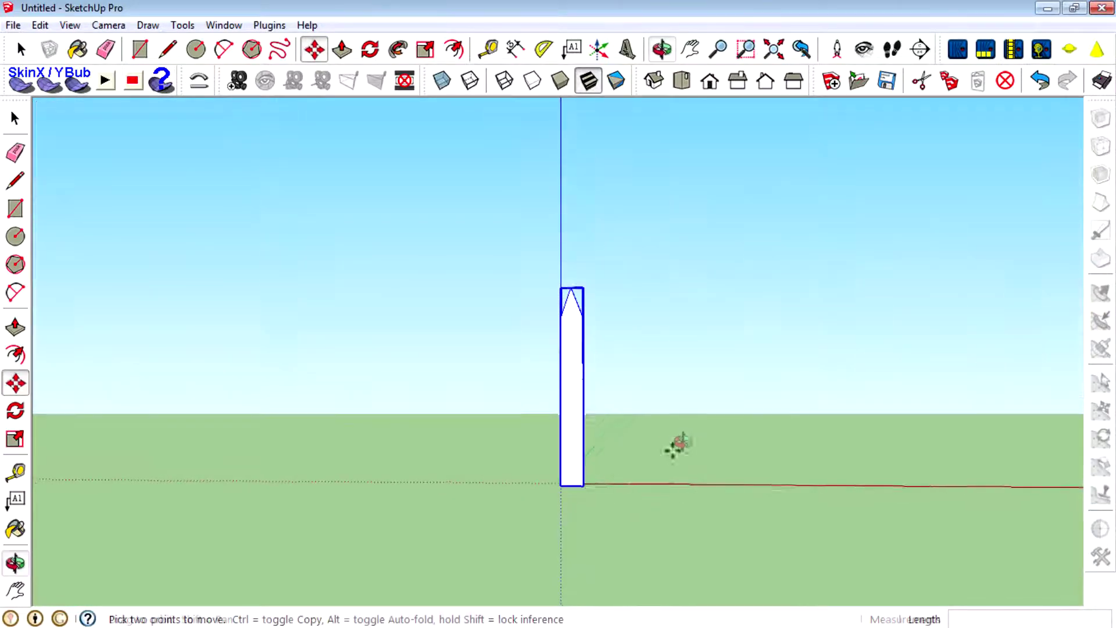
scroll(624, 482, up, 3)
scroll(550, 482, up, 1)
click(551, 468)
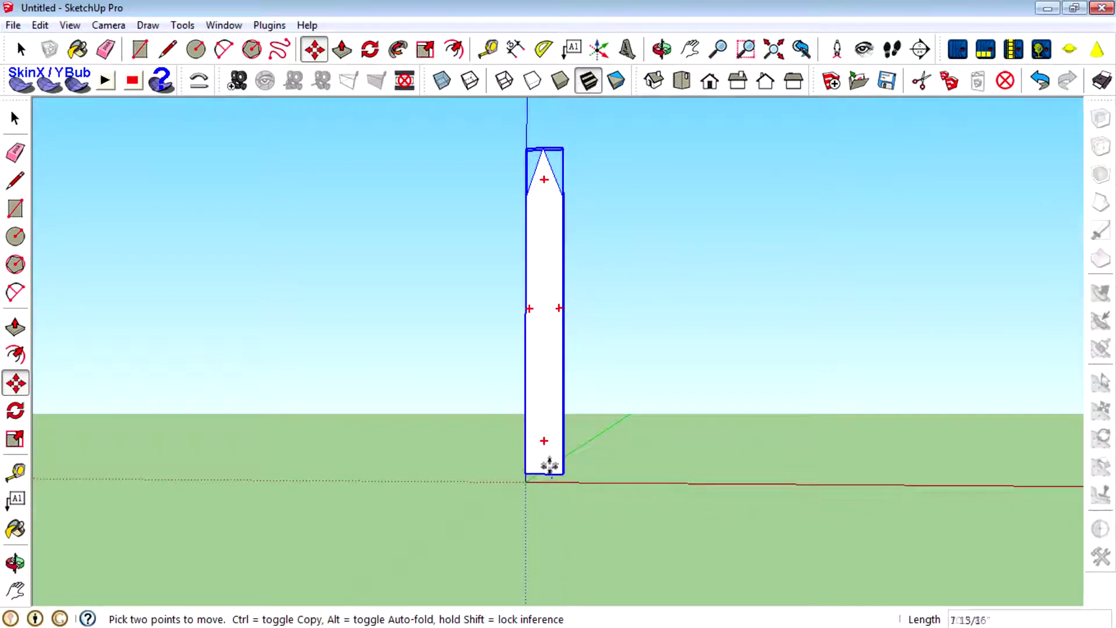
key(Escape)
In front view, copy the picket about 7' 3/16" along the red axis and repeat the copy with a 15x array.
scroll(523, 456, down, 2)
click(710, 83)
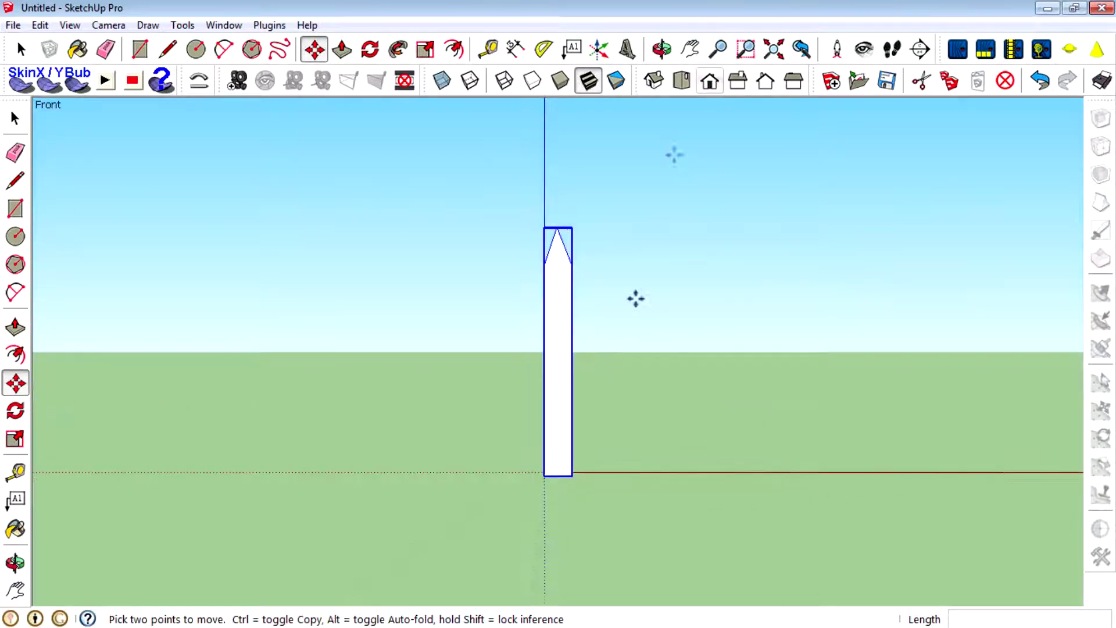
key(ctrl)
click(560, 358)
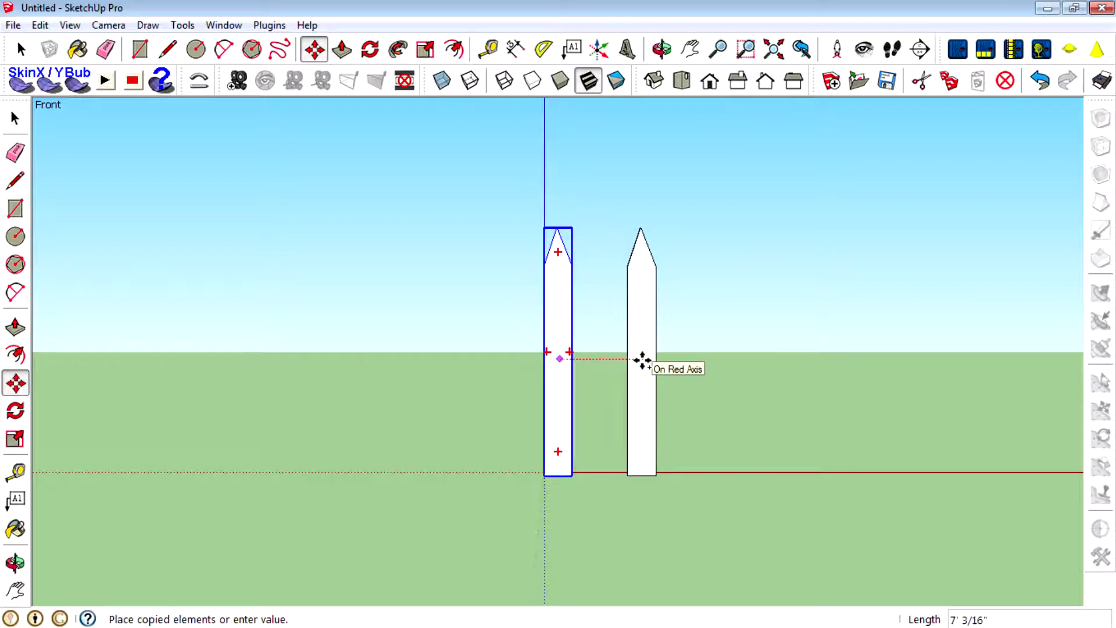
click(642, 361)
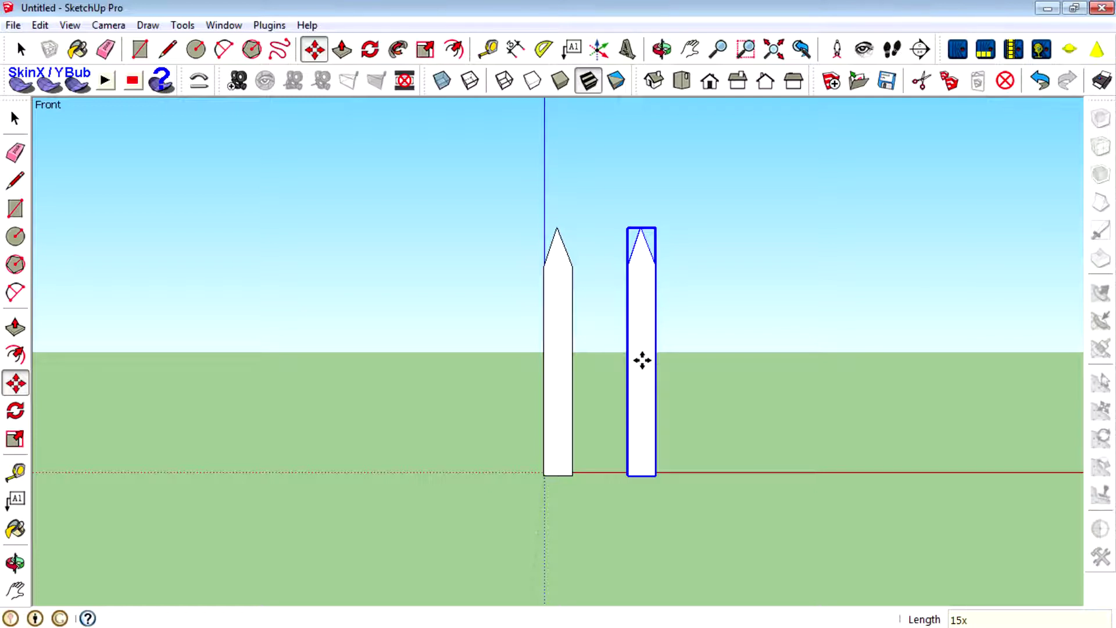
key(Return)
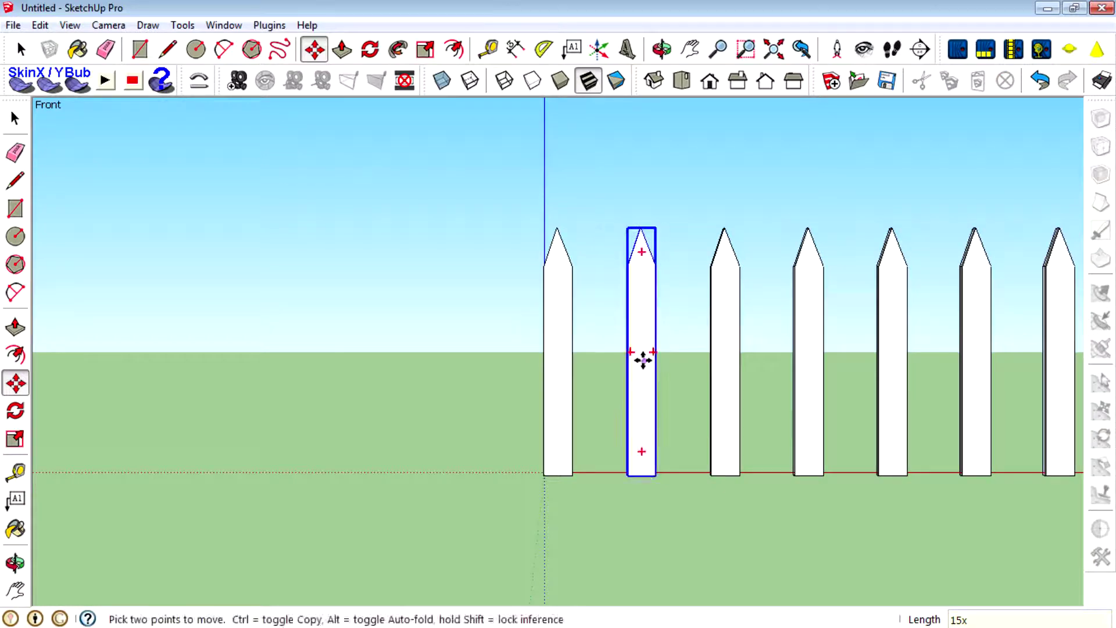
In front view, draw a thin horizontal rectangle for the rail above the first pickets, starting on the blue axis.
scroll(312, 356, down, 5)
middle_drag(660, 361, 770, 511)
scroll(461, 421, up, 5)
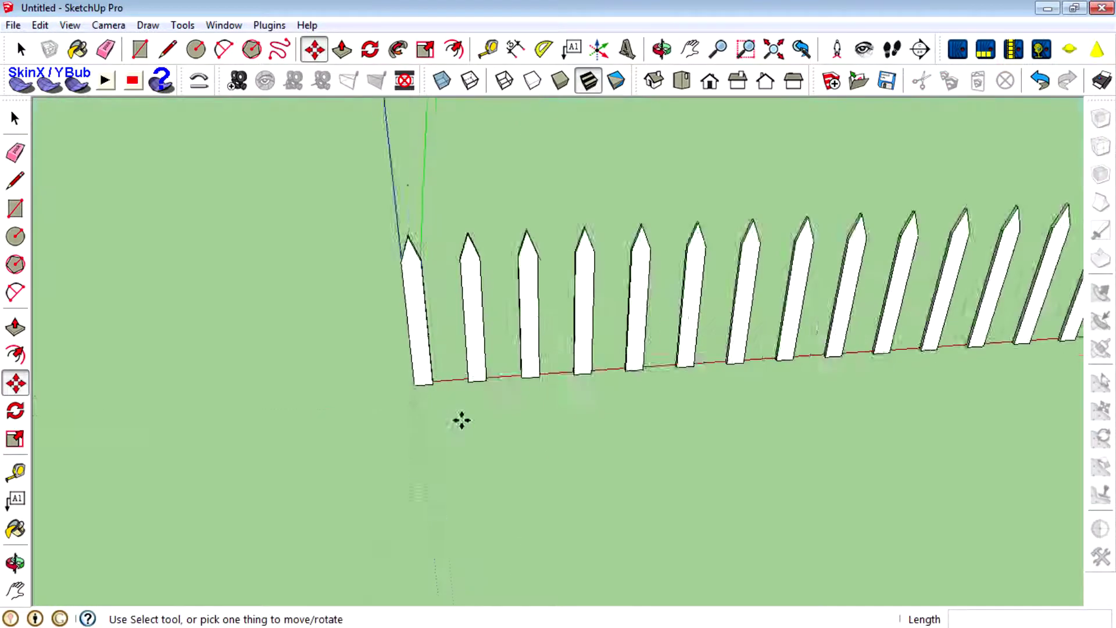
scroll(449, 328, down, 4)
middle_drag(448, 322, 482, 269)
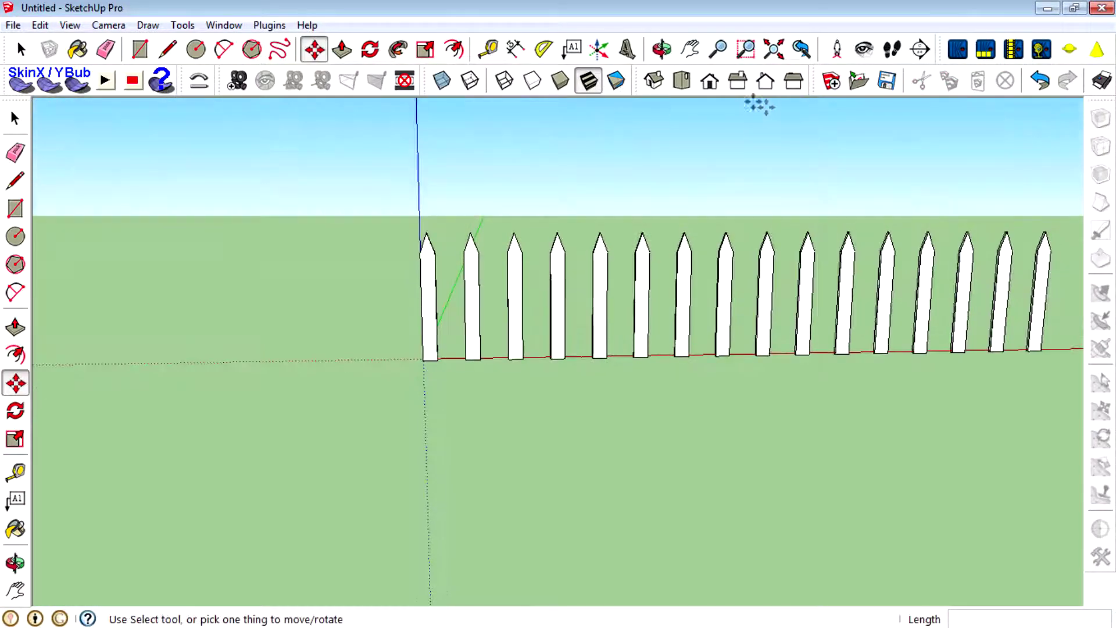
click(710, 81)
click(15, 208)
click(248, 194)
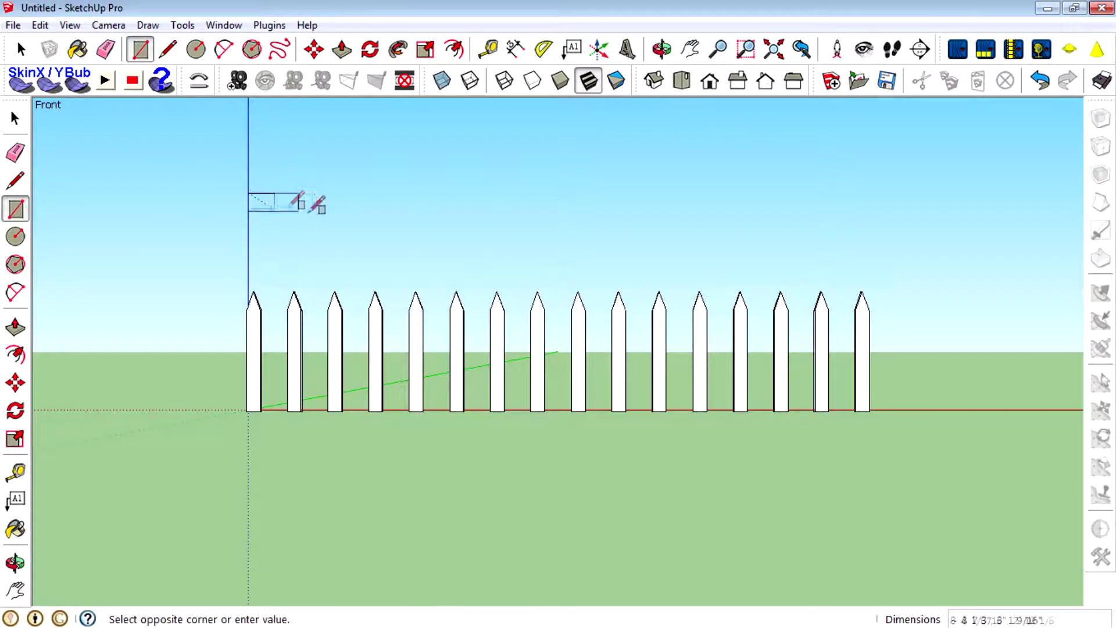
click(343, 208)
Extrude the rail rectangle into a thin bar with Push/Pull.
middle_drag(343, 208, 36, 372)
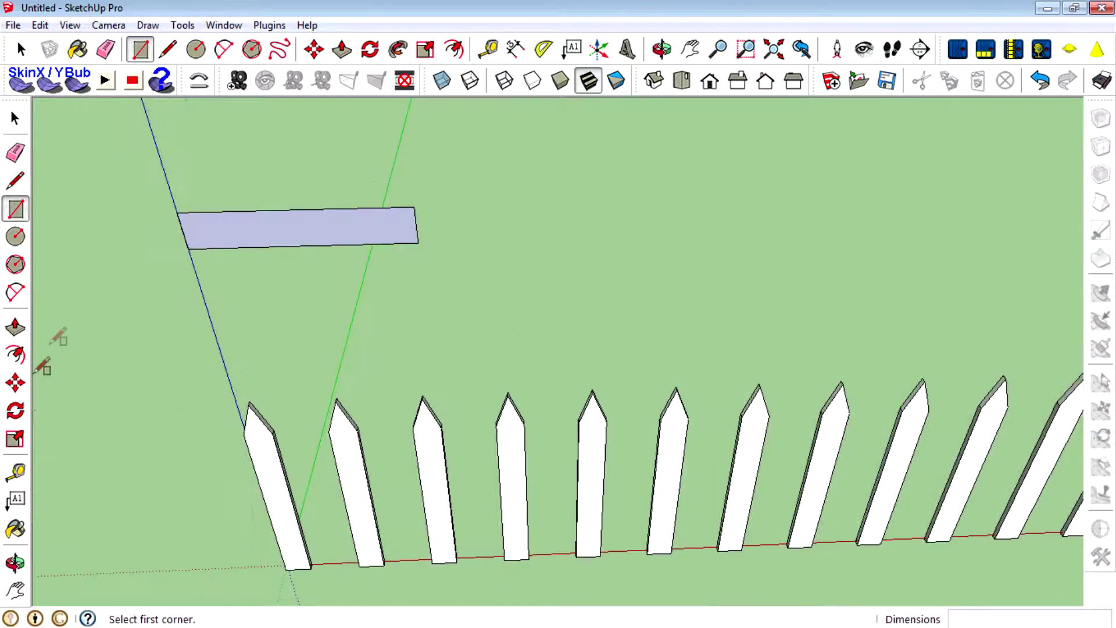
click(15, 328)
mouse_move(357, 231)
mouse_down()
mouse_move(343, 239)
mouse_move(368, 244)
mouse_up()
Select the whole rail bar and, in front view, move it down about 33' along the blue axis onto the pickets' lower part.
middle_drag(368, 244, 289, 196)
key(space)
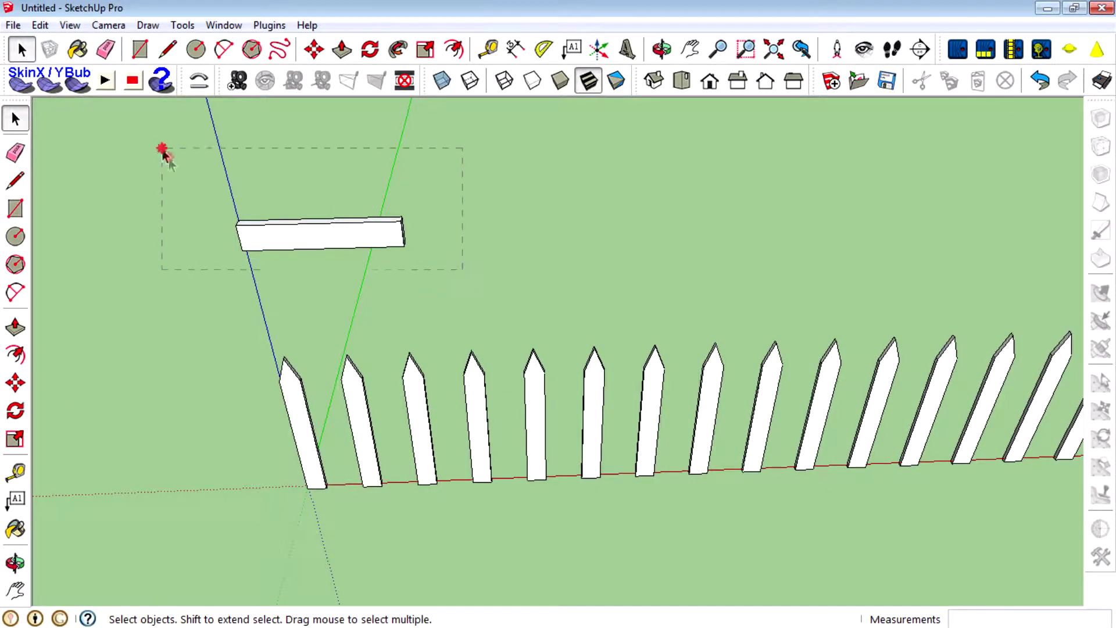
drag(463, 269, 164, 150)
middle_drag(164, 150, 453, 204)
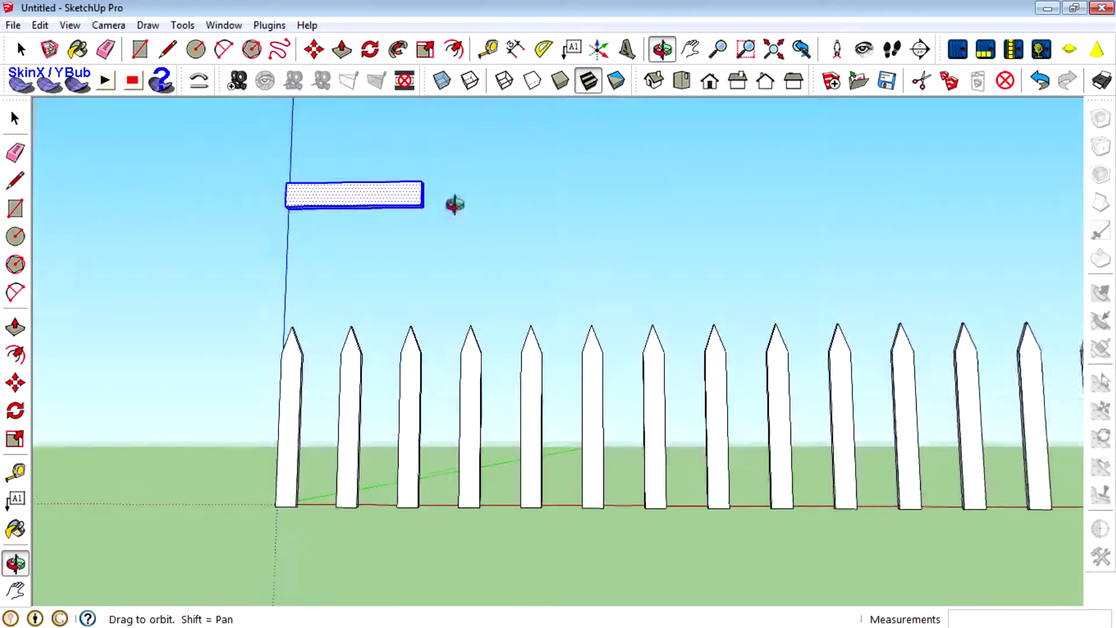
click(709, 81)
click(15, 383)
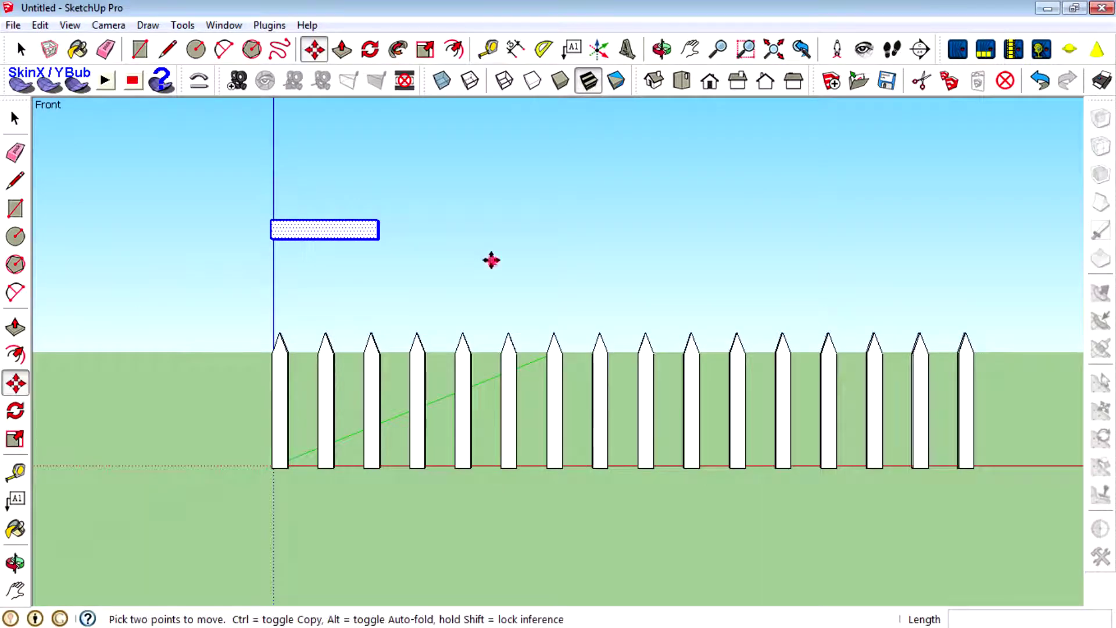
click(491, 261)
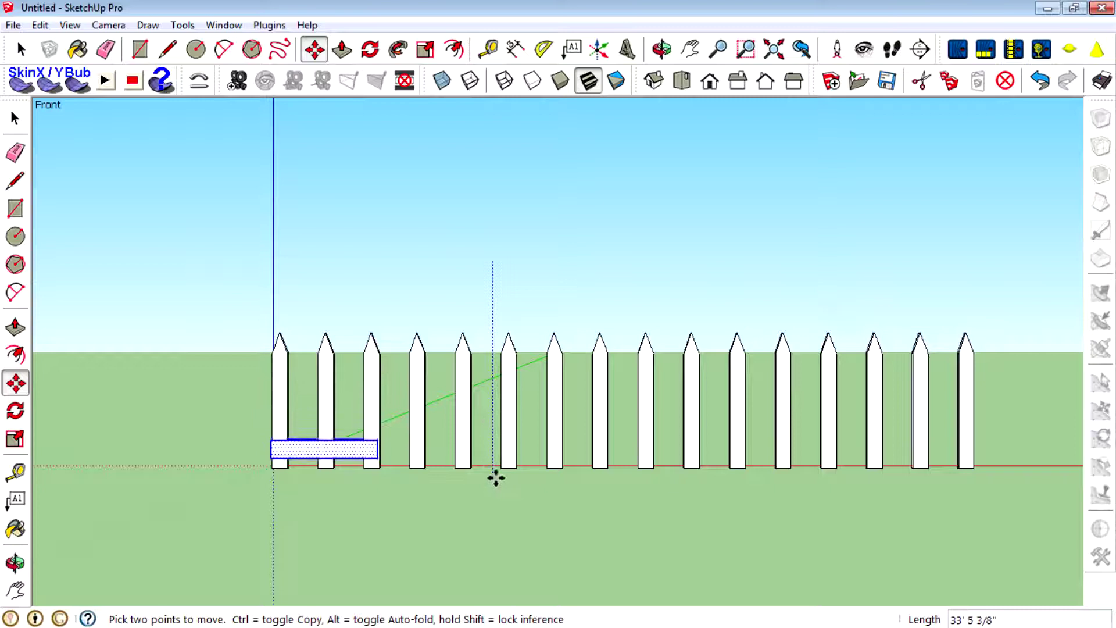
click(497, 472)
Shift the rail about 11 1/4" along the green axis so it straddles the thickness of the pickets.
middle_drag(498, 471, 558, 483)
scroll(423, 517, up, 2)
click(714, 442)
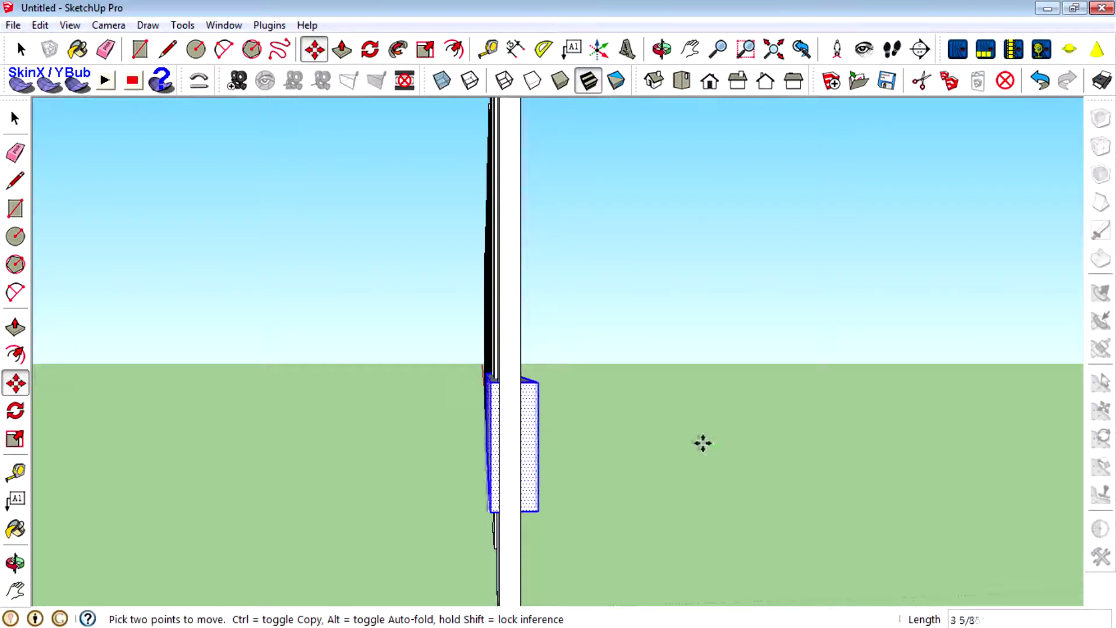
click(712, 443)
middle_drag(746, 407, 523, 461)
scroll(468, 450, up, 4)
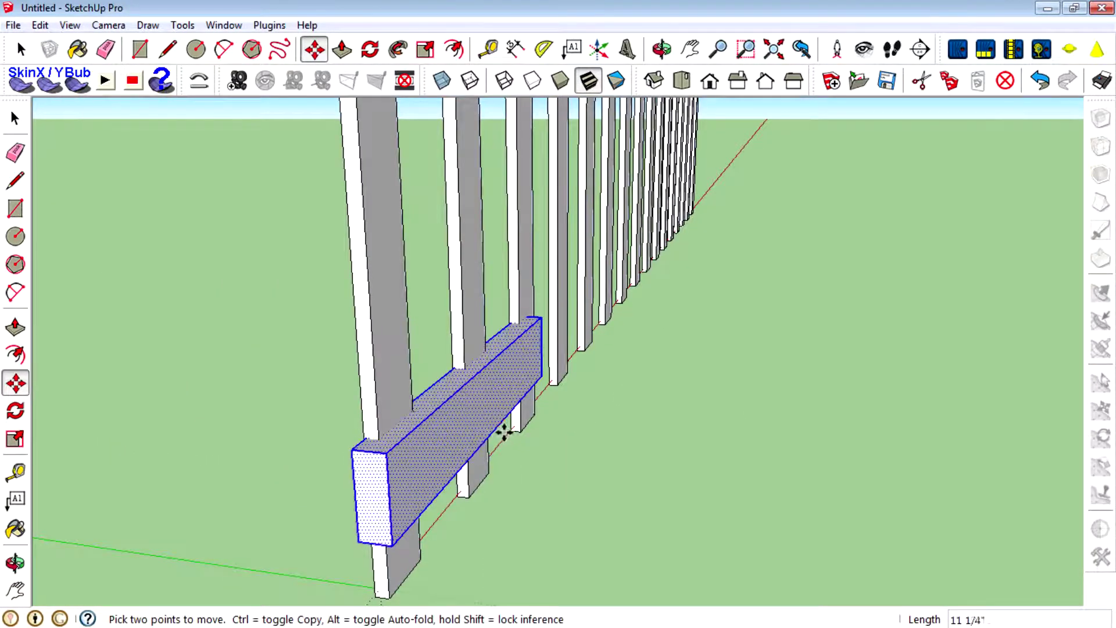
click(504, 430)
Extend the rail's end face about 93' 6 7/8" along the red axis with Push/Pull, just past the last picket.
middle_drag(503, 431, 317, 372)
scroll(317, 366, up, 2)
middle_drag(325, 302, 5, 412)
click(16, 327)
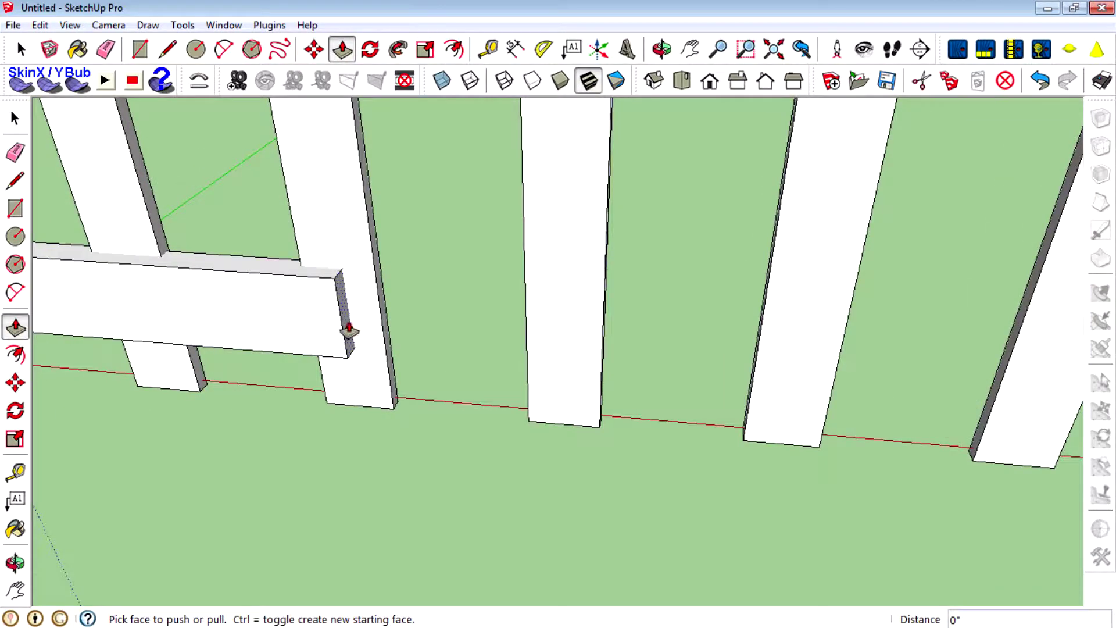
click(349, 329)
scroll(561, 326, down, 2)
scroll(147, 279, down, 5)
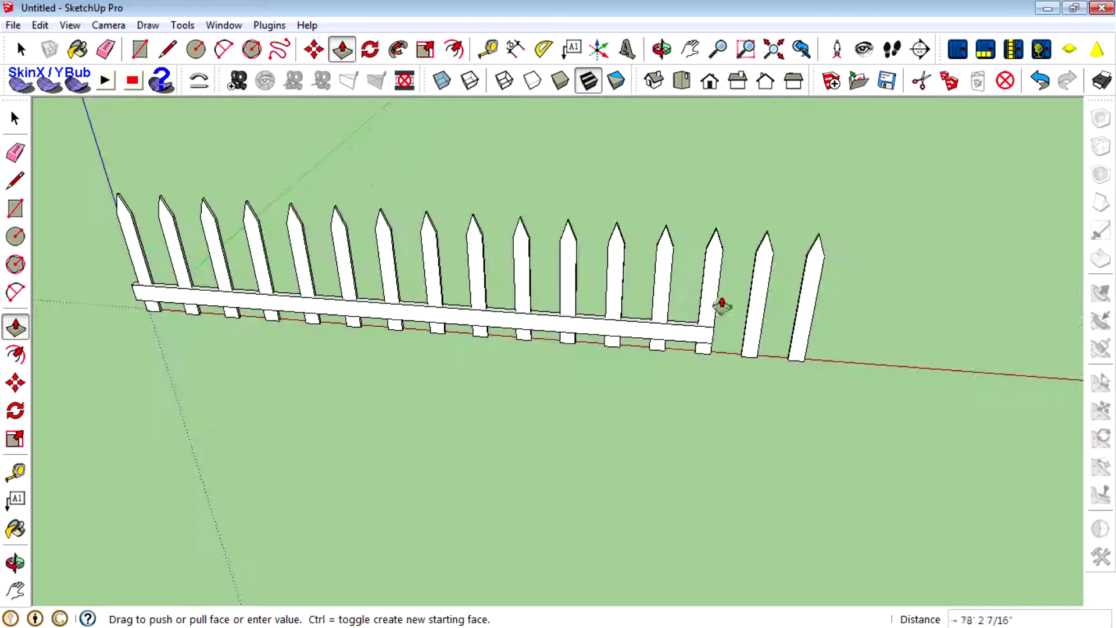
click(817, 326)
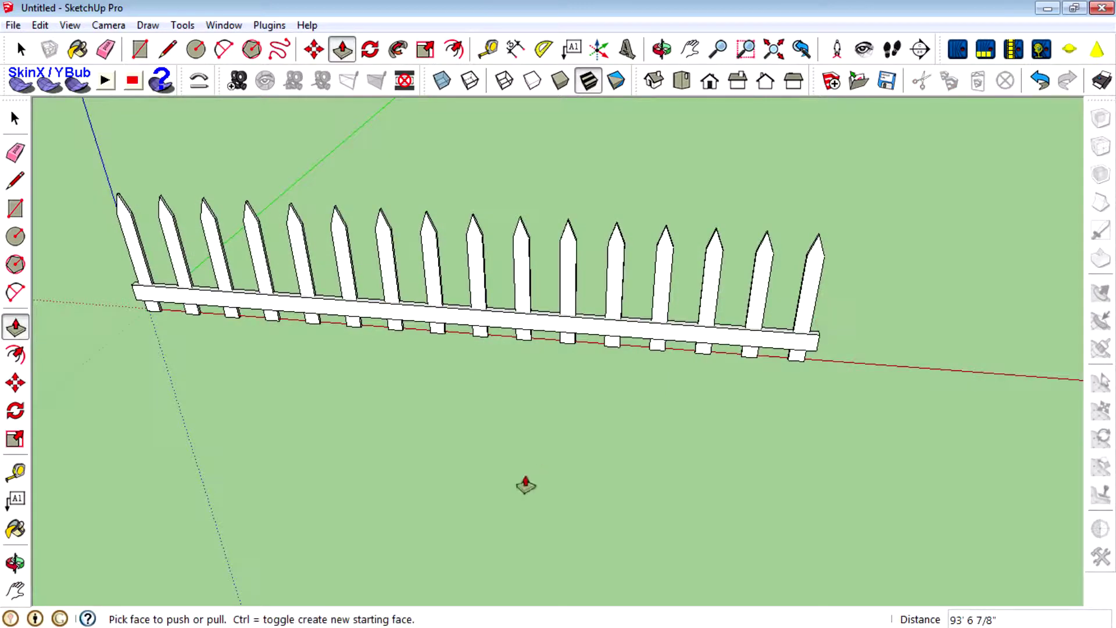
Select the full-length rail with its edges and make it a component.
middle_drag(526, 480, 5, 192)
click(16, 119)
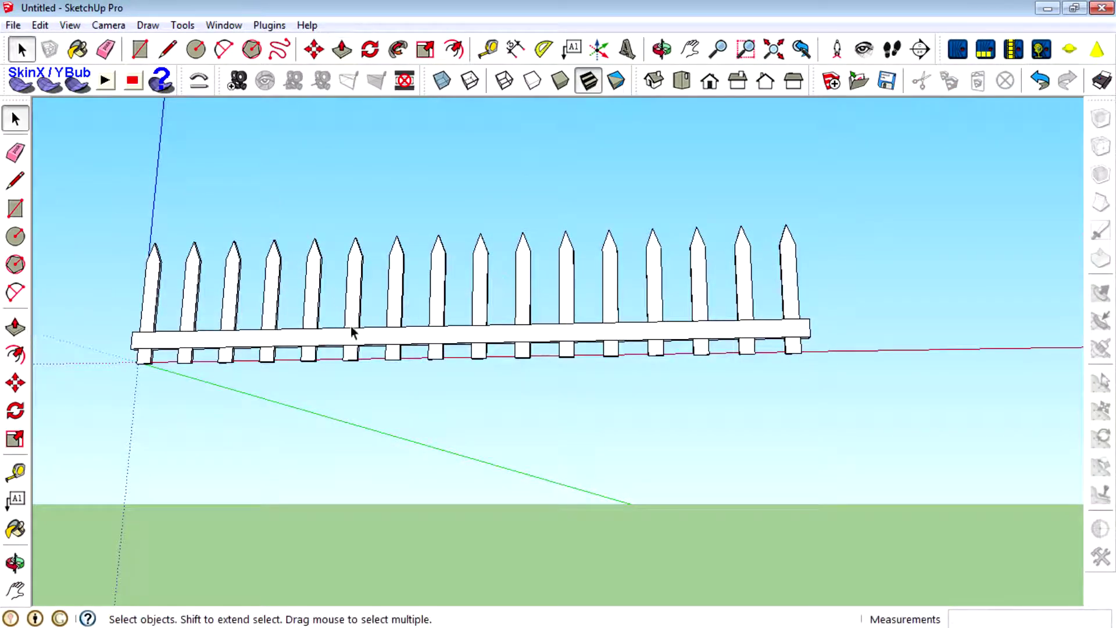
double_click(366, 335)
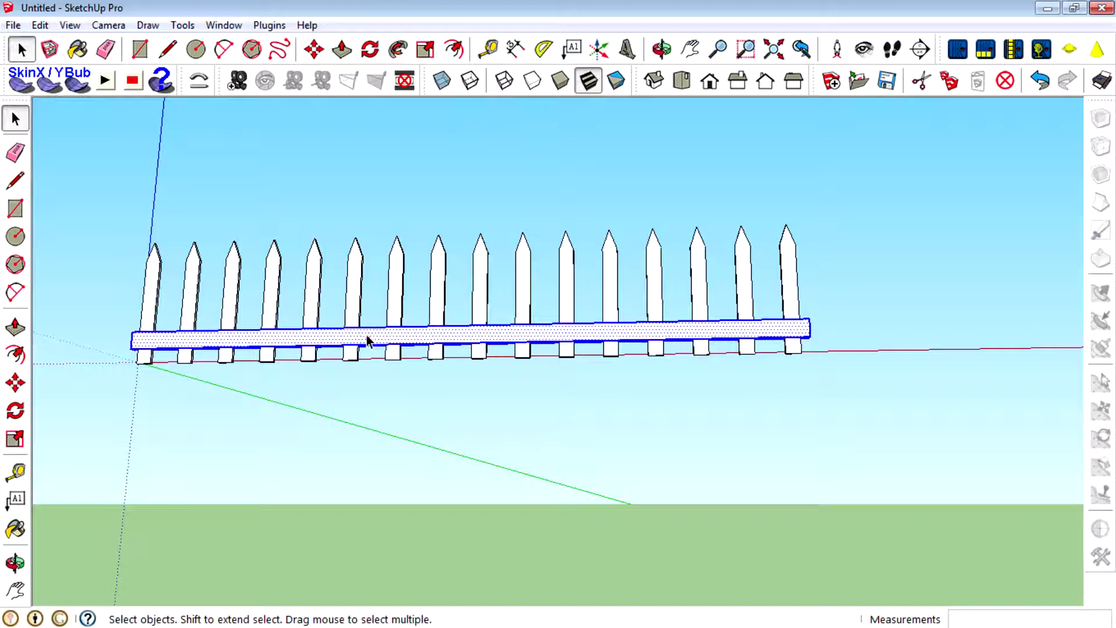
click(710, 86)
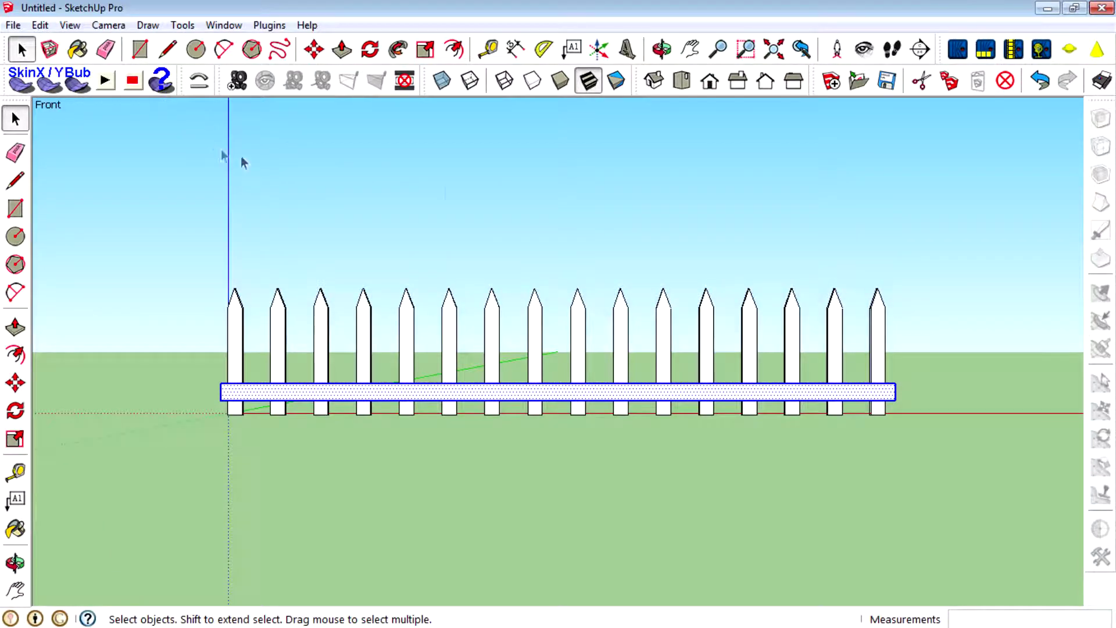
key(g)
click(587, 407)
In front view, copy the rail component about 8' 3 9/16" up the blue axis as the upper rail.
scroll(498, 428, up, 2)
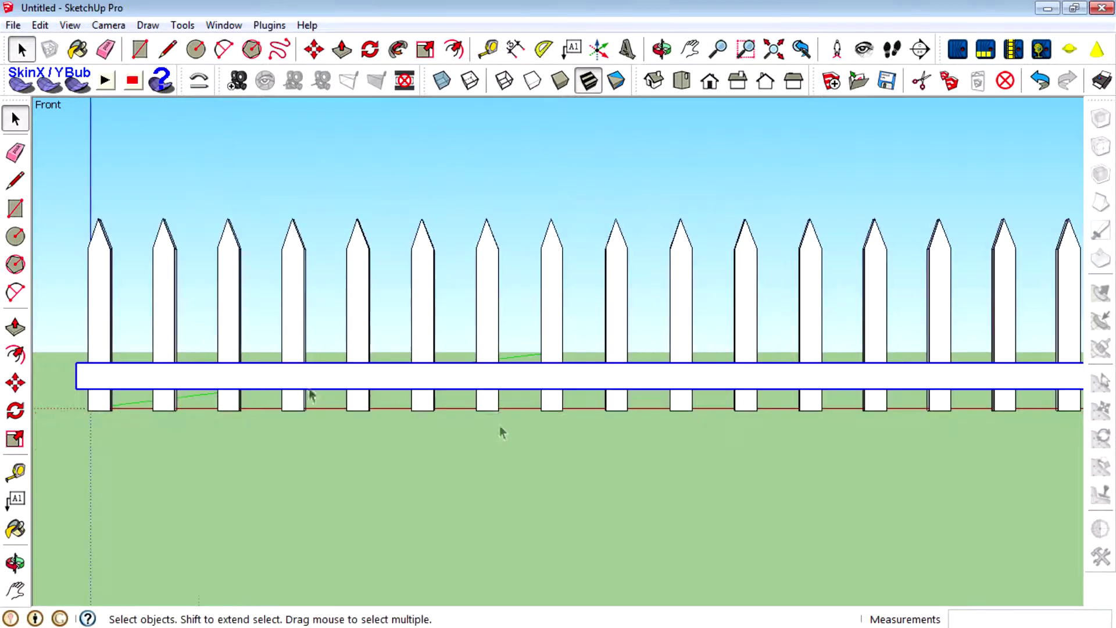
key(m)
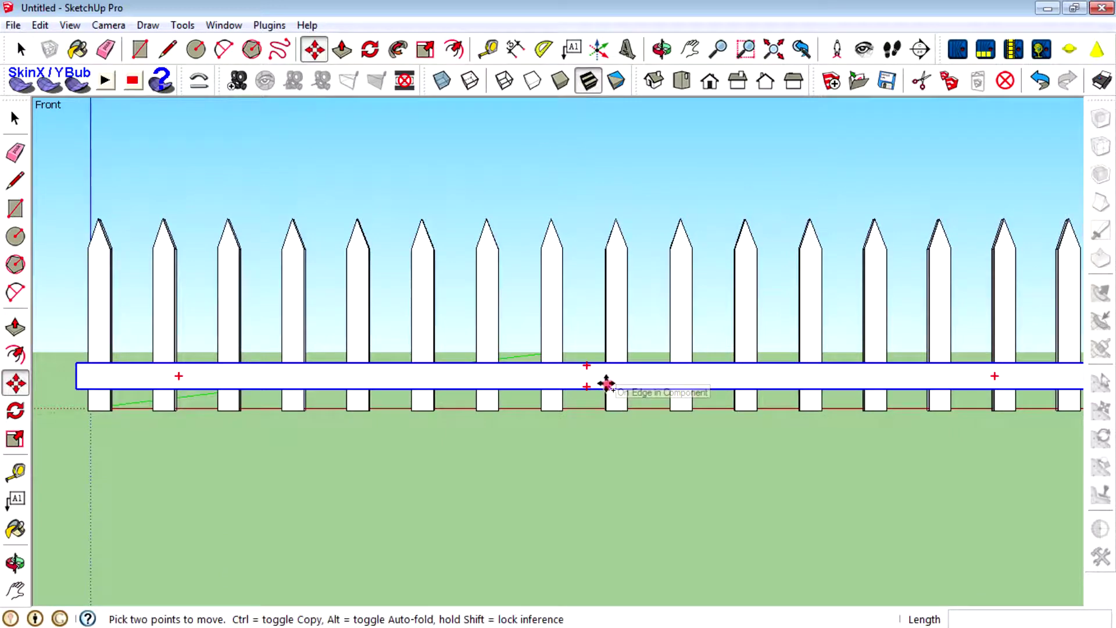
click(606, 386)
key(ctrl)
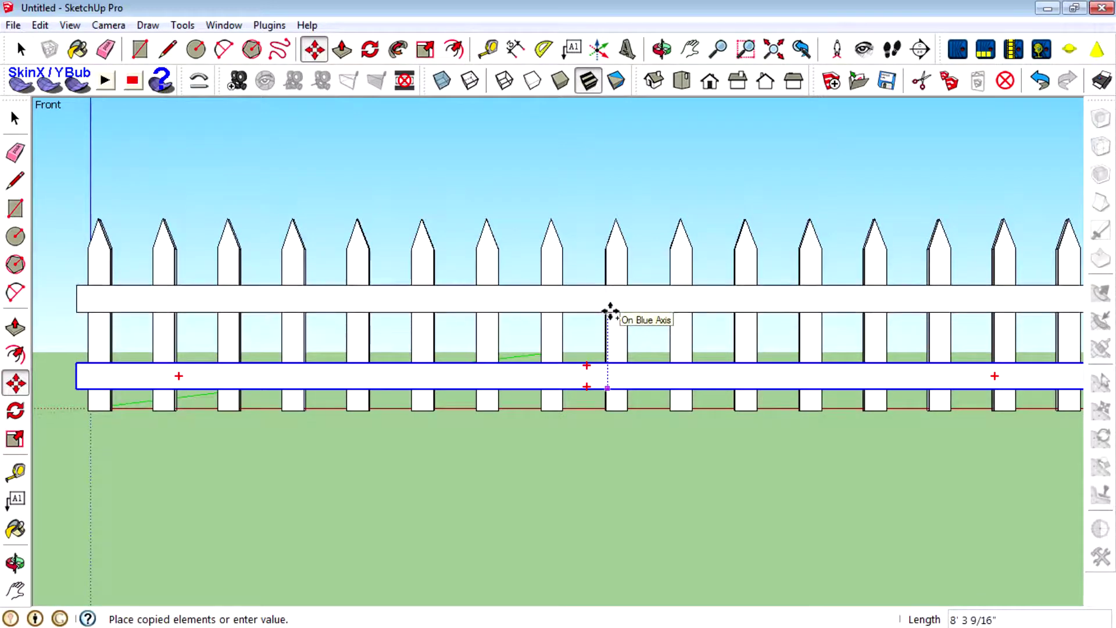
click(610, 312)
scroll(473, 398, down, 2)
Select the entire fence, paint it with the Fencing_Weathered material, then clear the selection and close the Materials window.
click(15, 118)
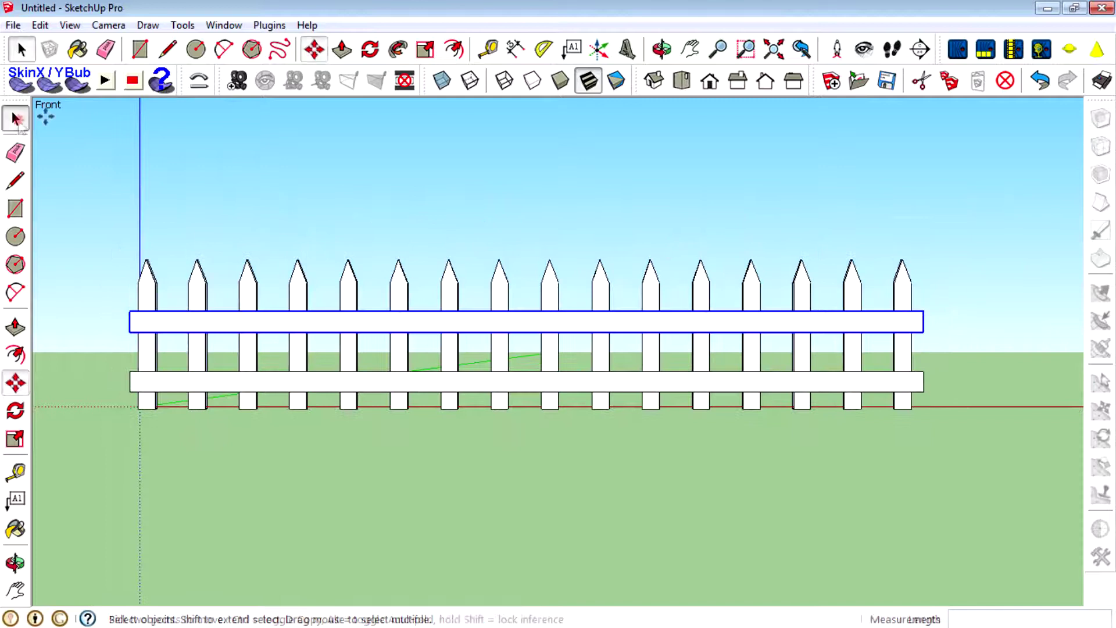
middle_drag(747, 394, 552, 498)
key(ctrl+a)
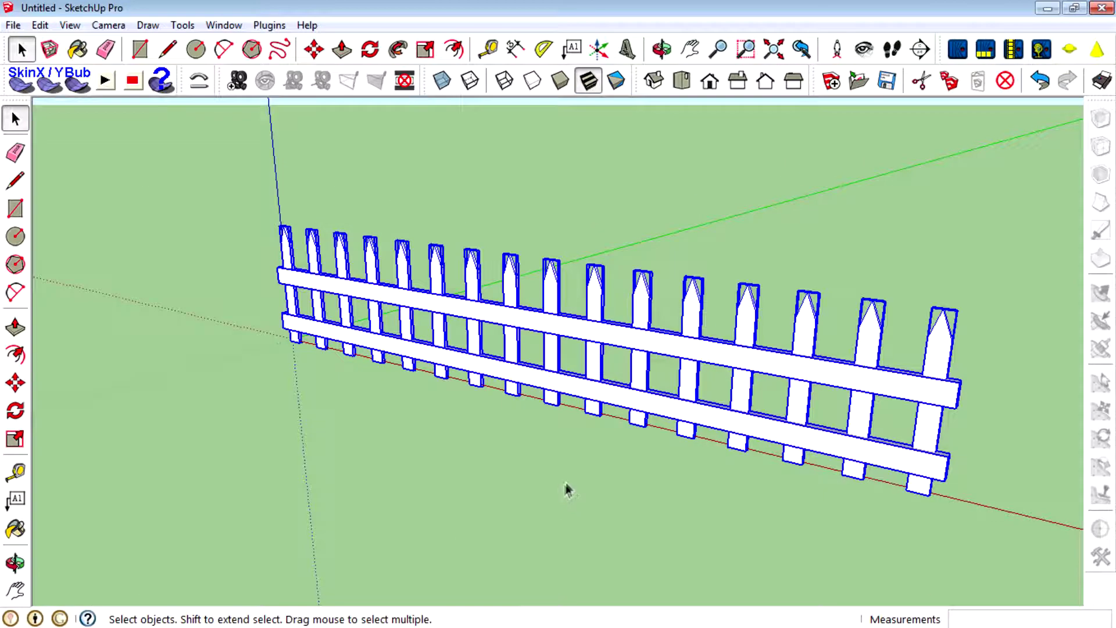
key(b)
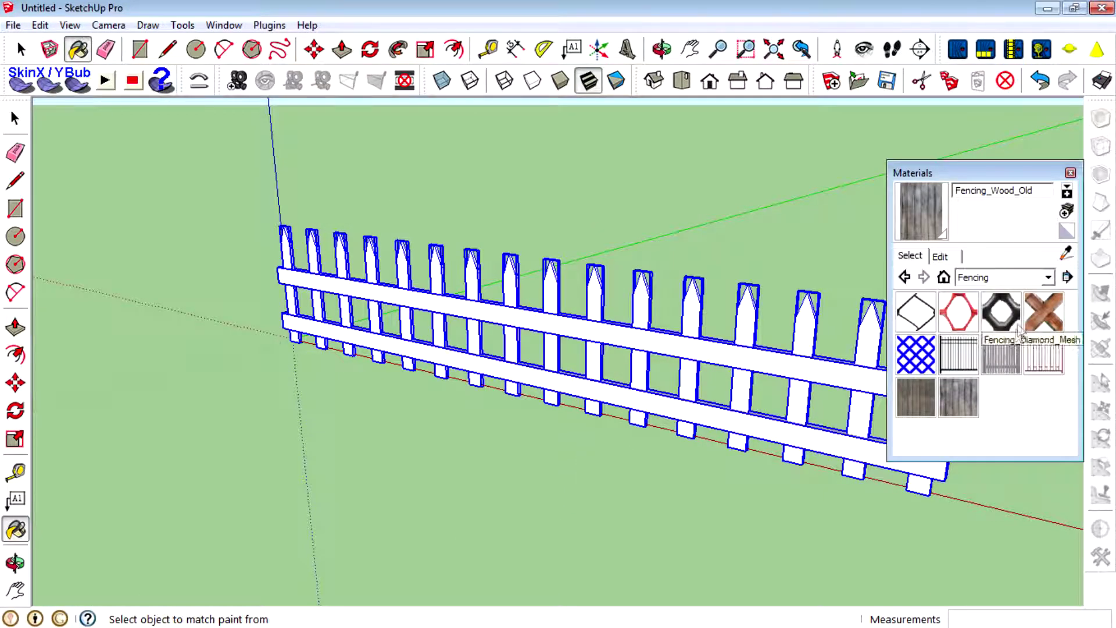
click(924, 405)
click(747, 391)
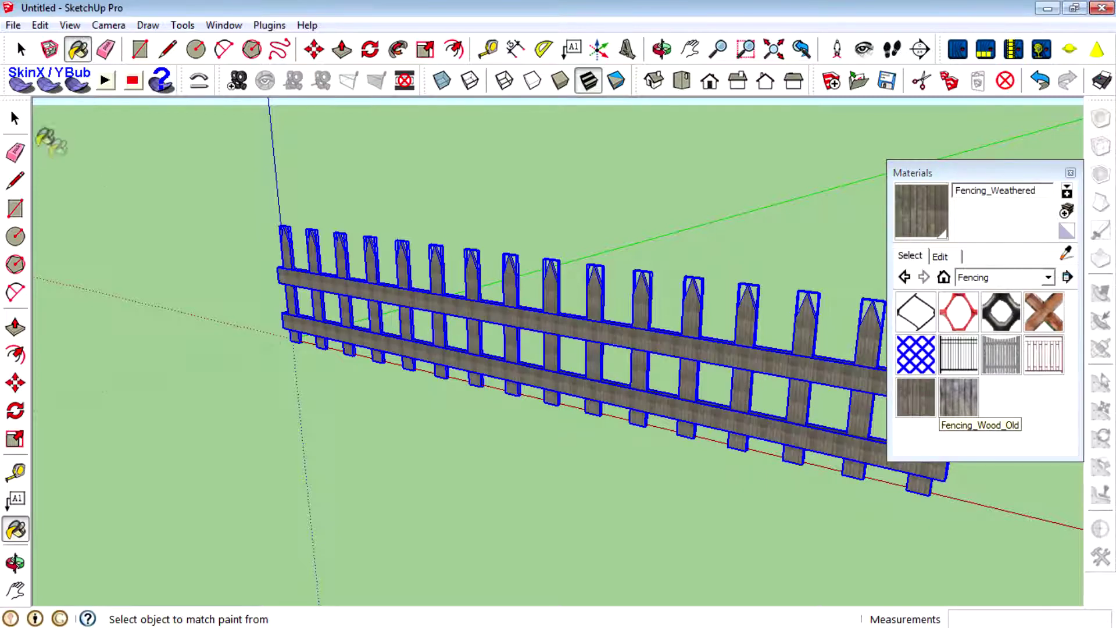
key(space)
click(107, 145)
click(1070, 173)
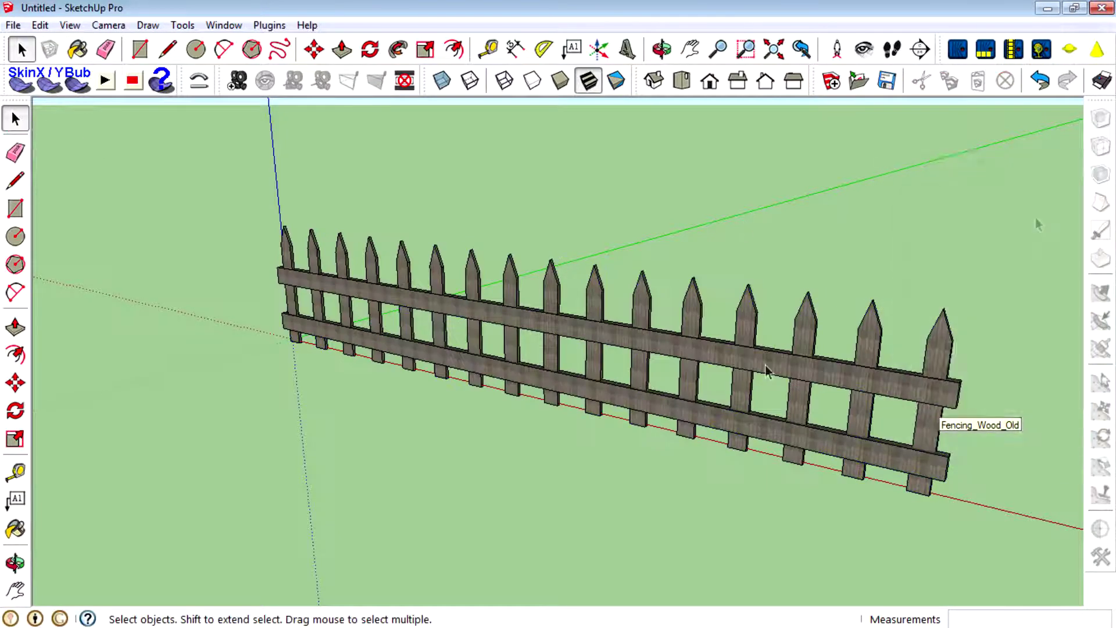
middle_drag(1036, 222, 444, 320)
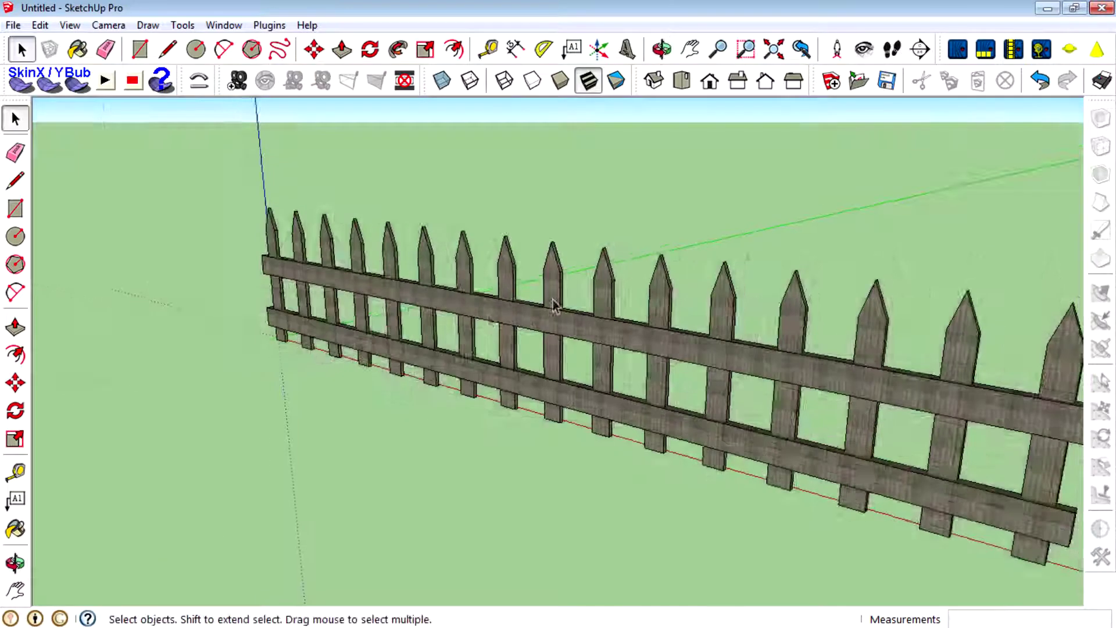
scroll(563, 311, up, 3)
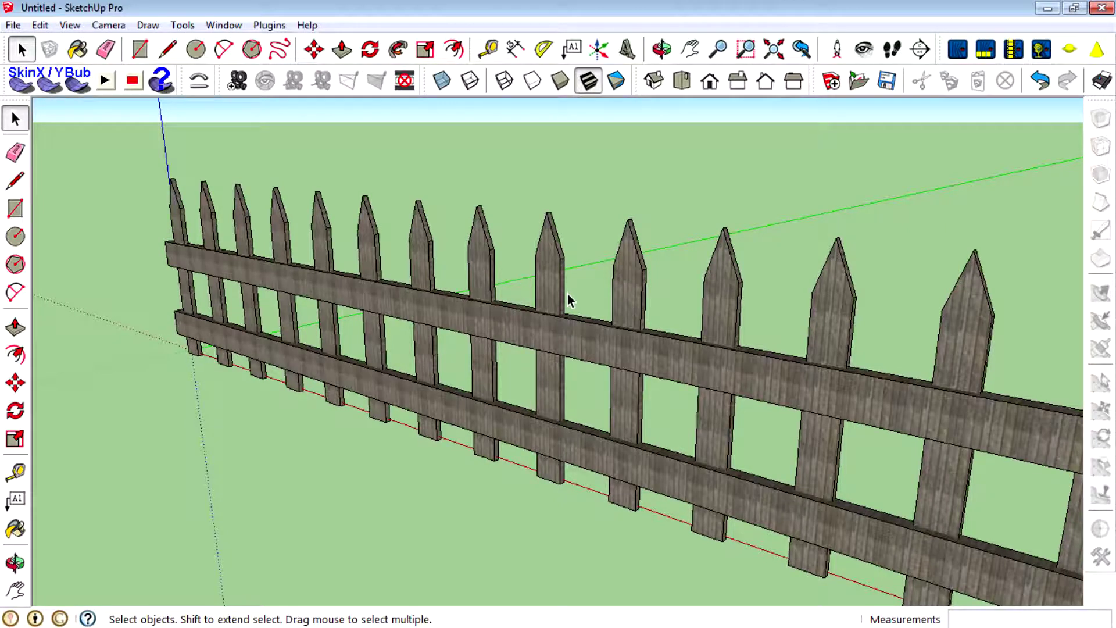
middle_drag(571, 263, 399, 292)
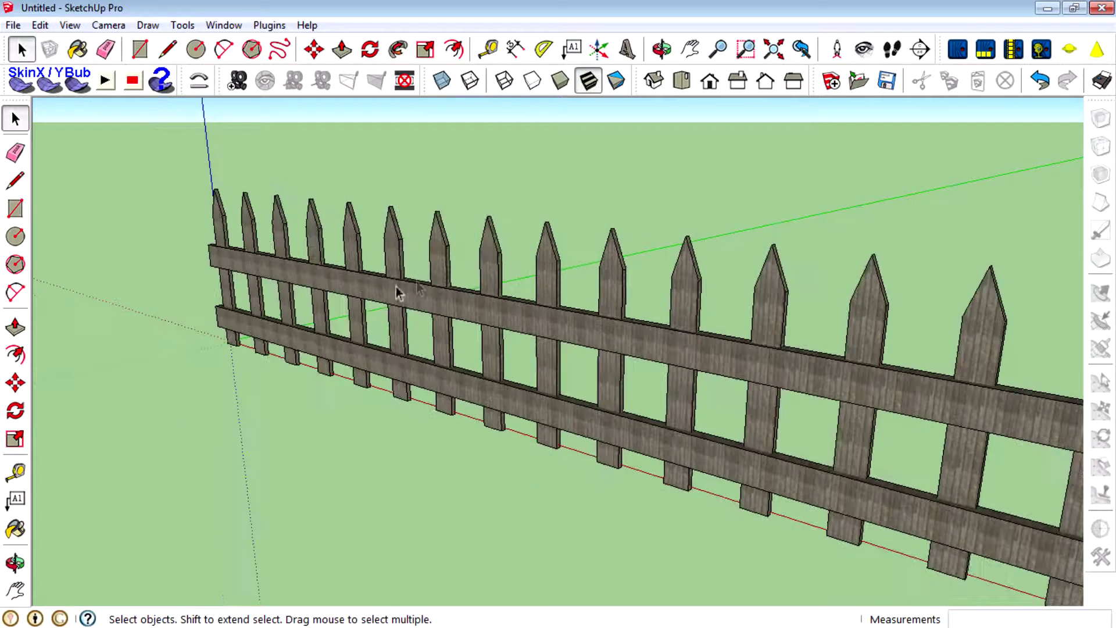
scroll(399, 292, down, 4)
scroll(331, 284, up, 2)
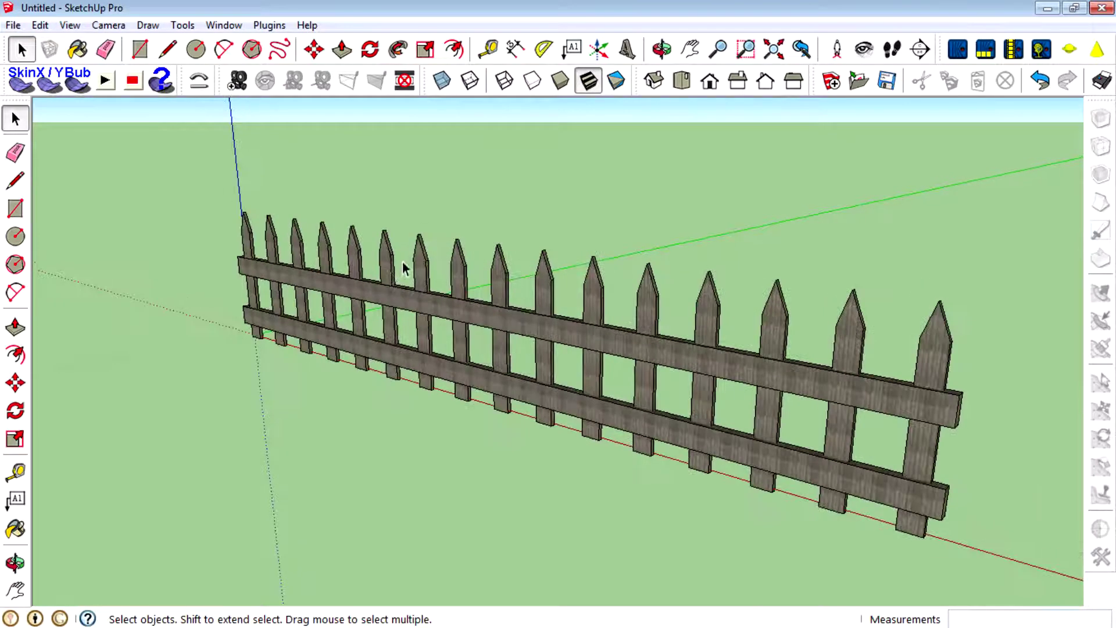